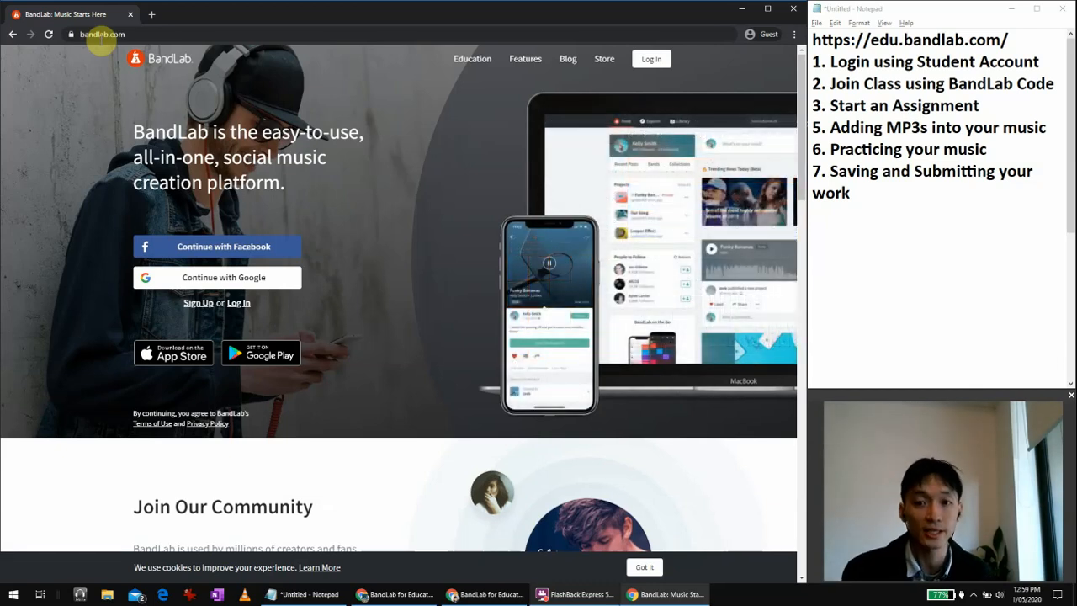
Copy the class invitation link from the notes and load it in the browser.
left_click(934, 253)
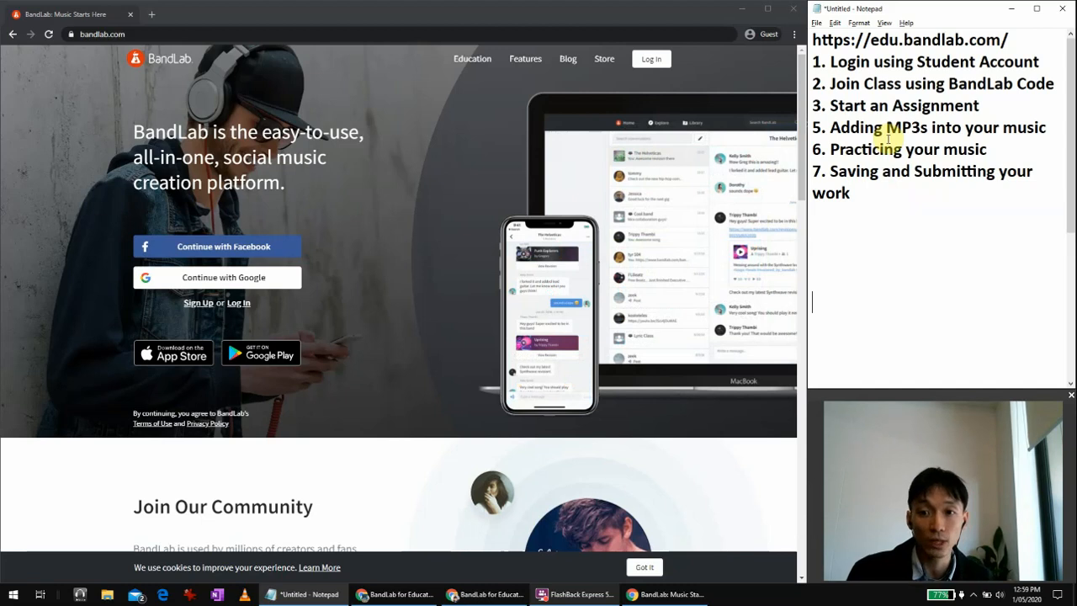
scroll(888, 138, "down", 5)
left_click_drag(870, 348, 801, 327)
key("ctrl+c")
scroll(925, 210, "up", 5)
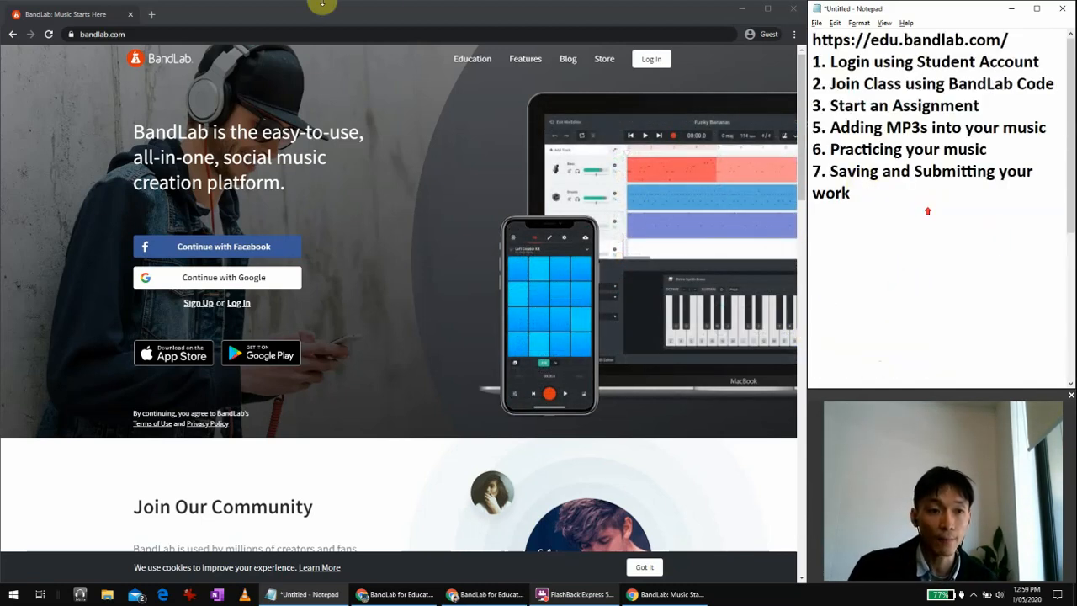
left_click(181, 33)
key("ctrl+v")
key("Return")
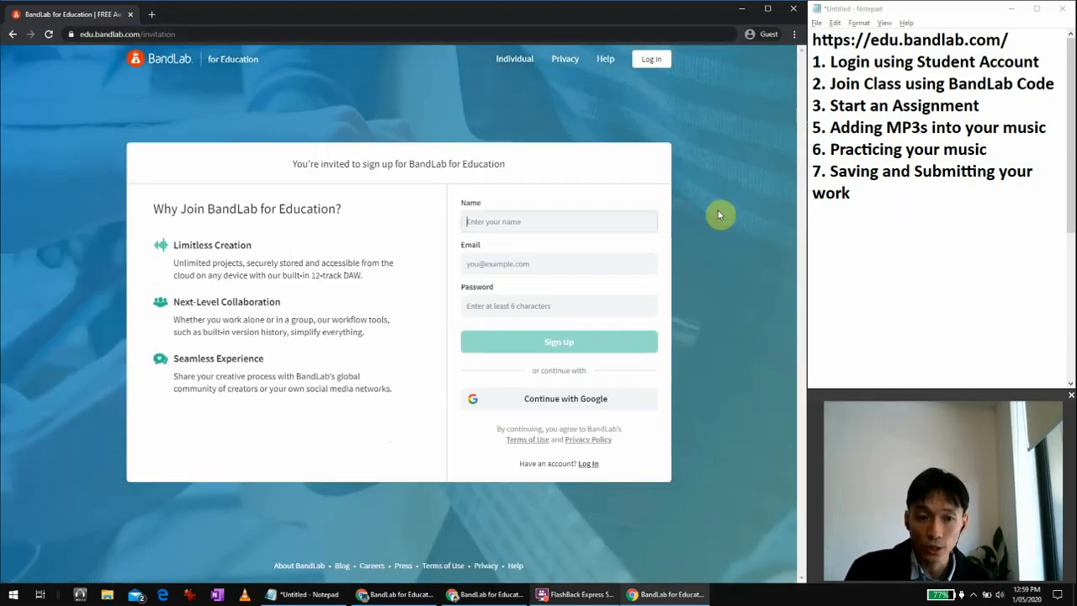
Try to sign up with a Google account using an education.nsw.gov.au e-mail, then close the sign-in window.
left_click(571, 401)
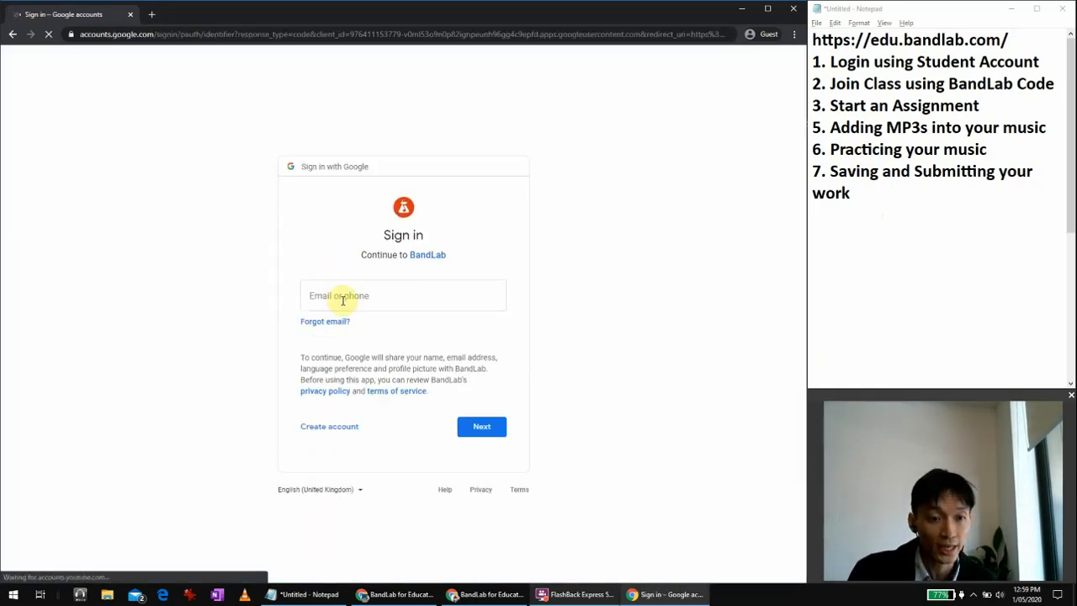
left_click(345, 300)
type("@education.nsw.gov.au")
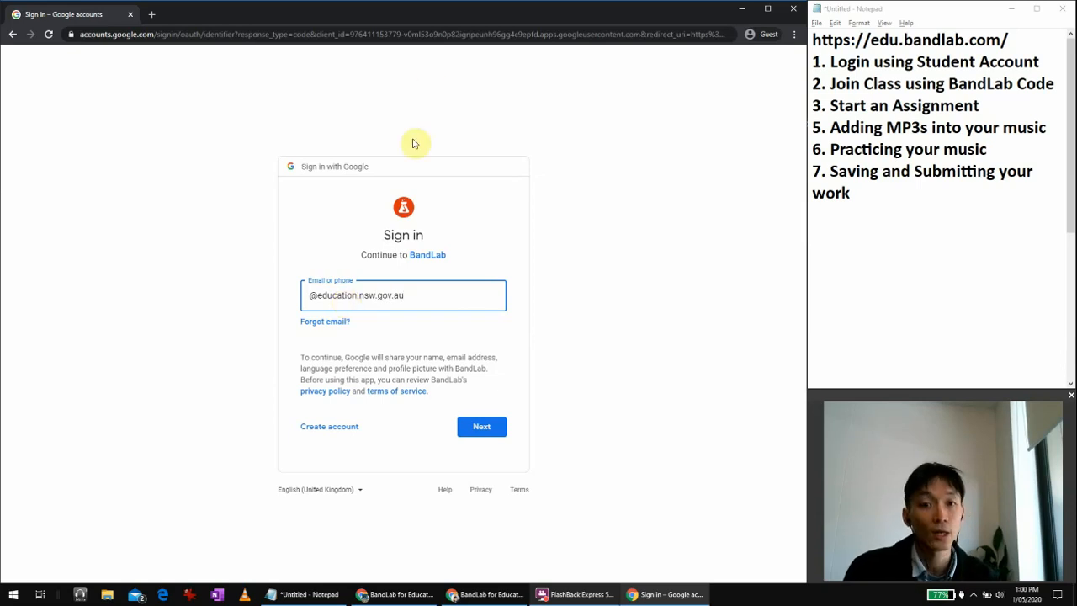
left_click(608, 193)
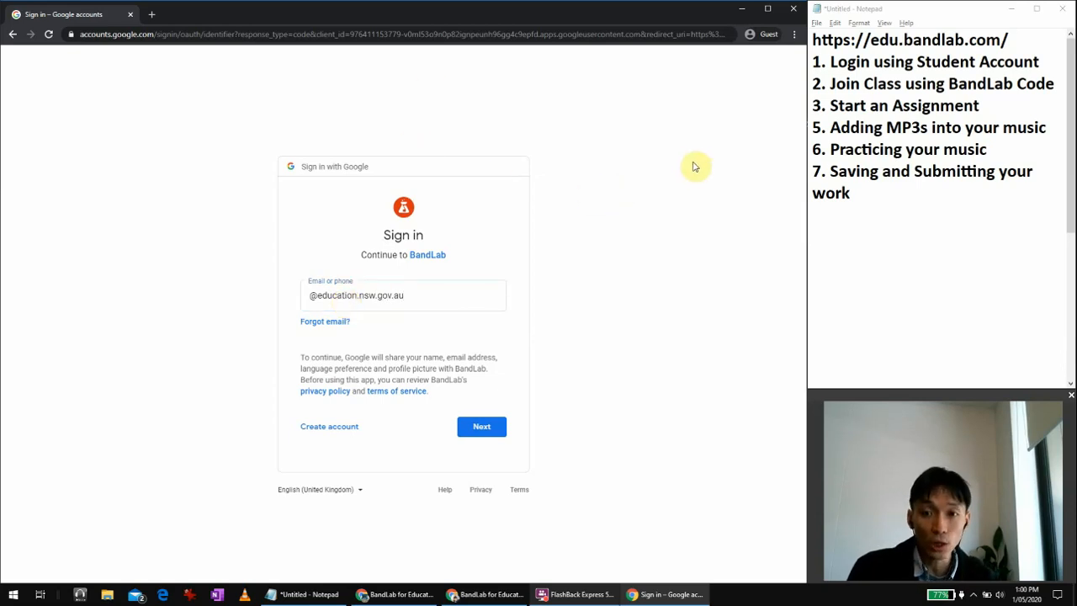
left_click(794, 12)
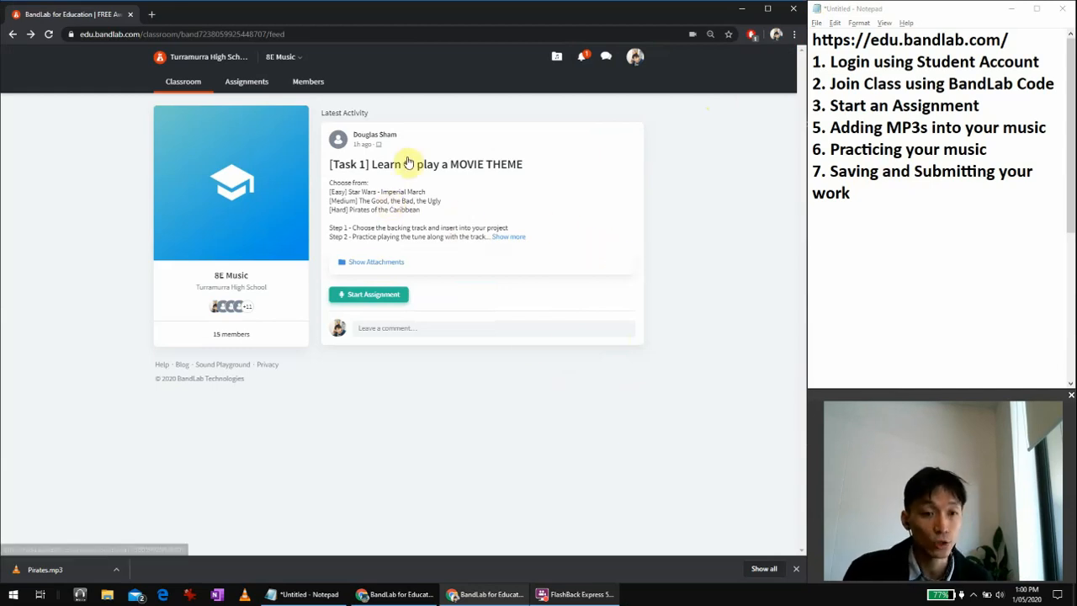
In the 8E Music class, start the teacher's assignment "[Task 1] Learn to play a MOVIE THEME" with an Instruments track.
left_click(70, 55)
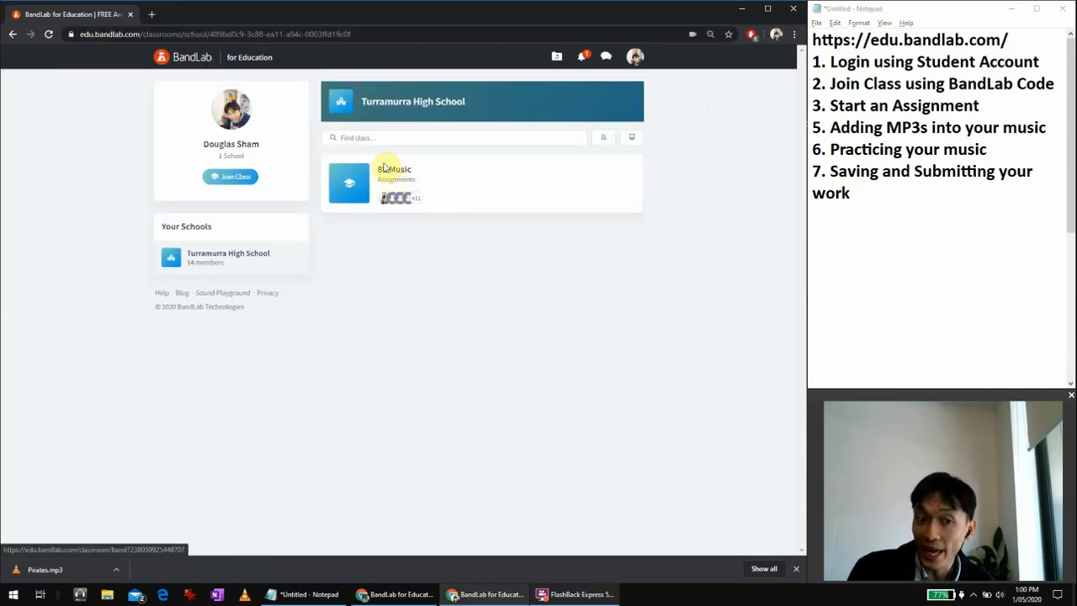
left_click(330, 163)
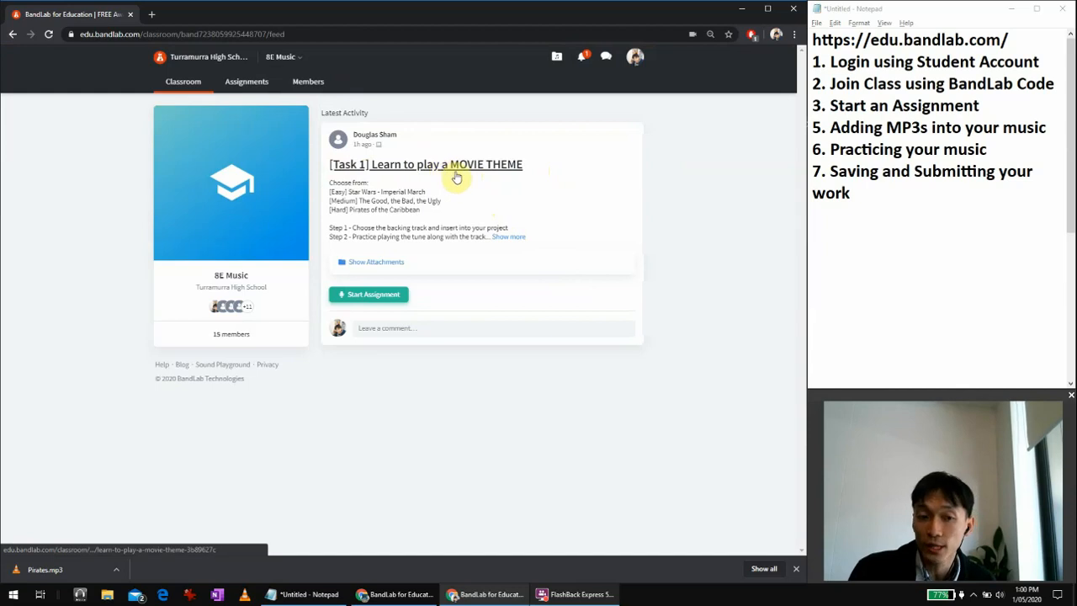
left_click(377, 296)
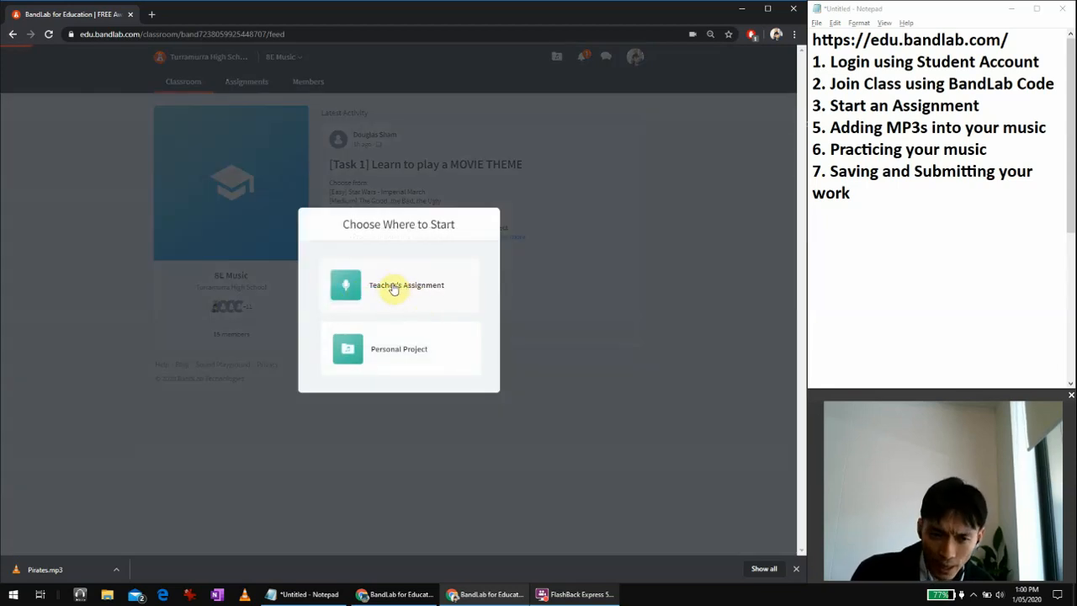
left_click(399, 290)
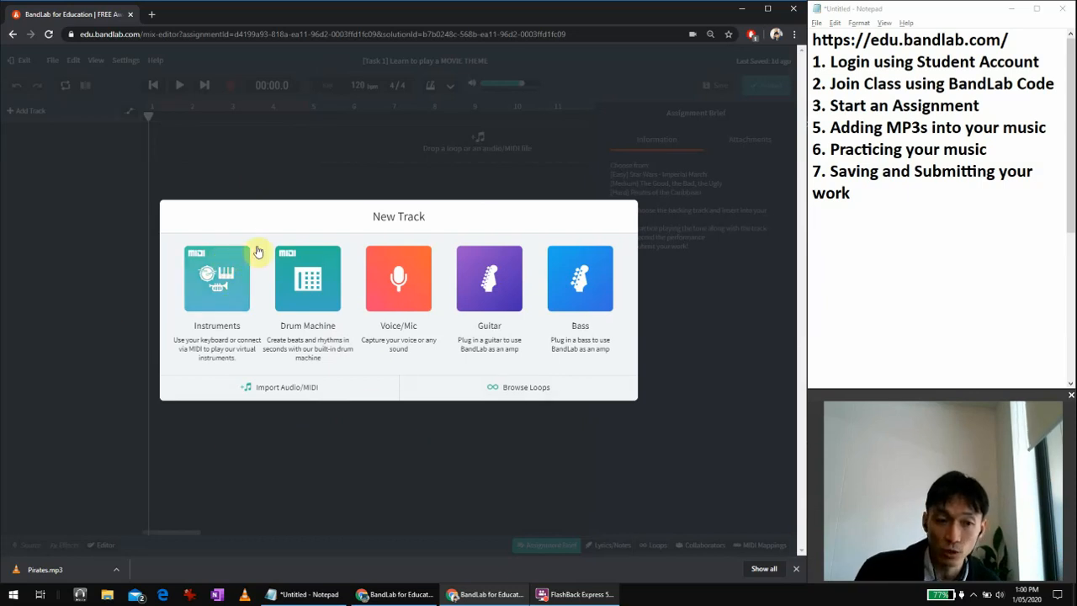
left_click(217, 284)
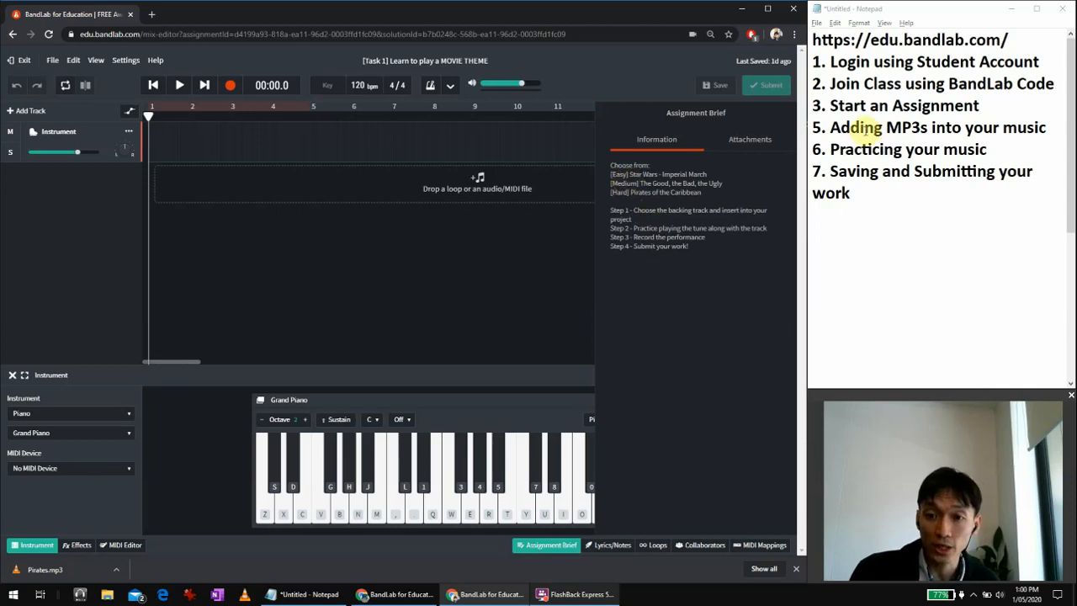
Review the tune choices in the assignment brief and download Good Bad Ugly.mp3 and the Star Wars - Good Bad Ugly - Pirates sheet music.
left_click(749, 142)
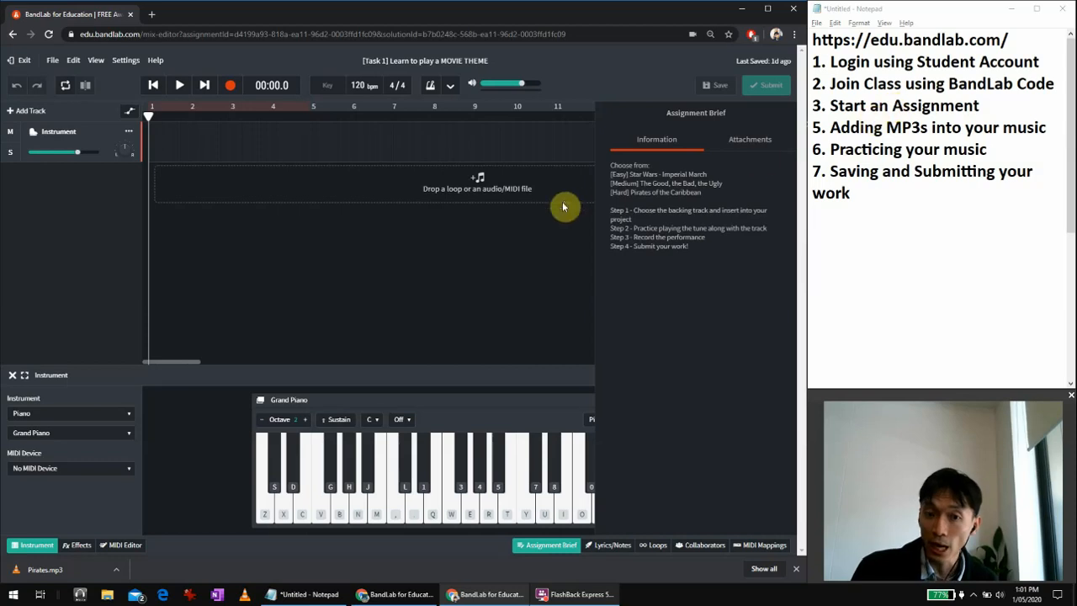
left_click_drag(631, 174, 711, 196)
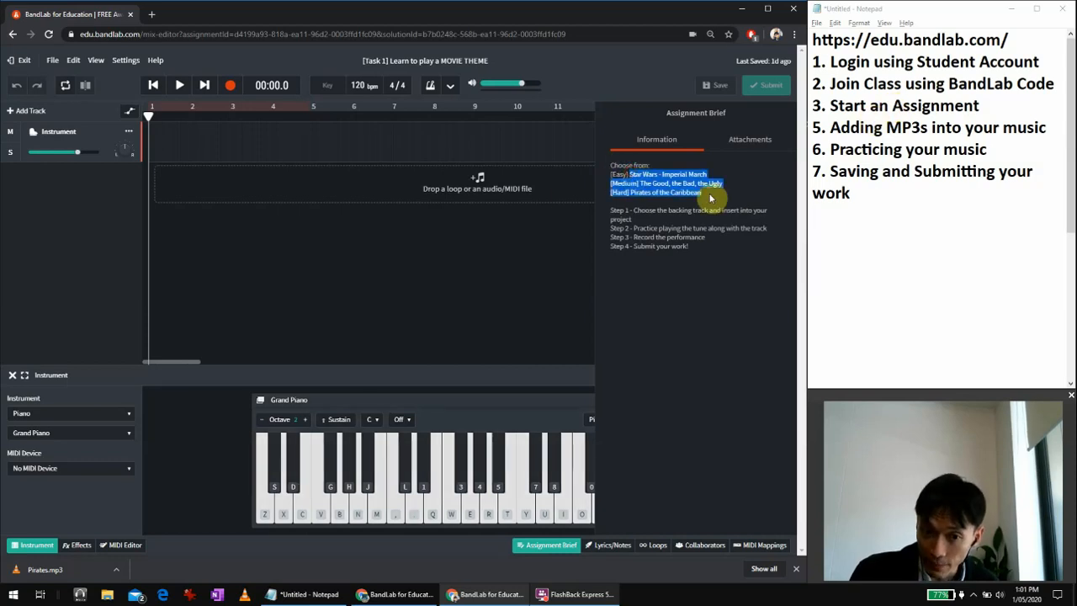
left_click(711, 196)
left_click(750, 146)
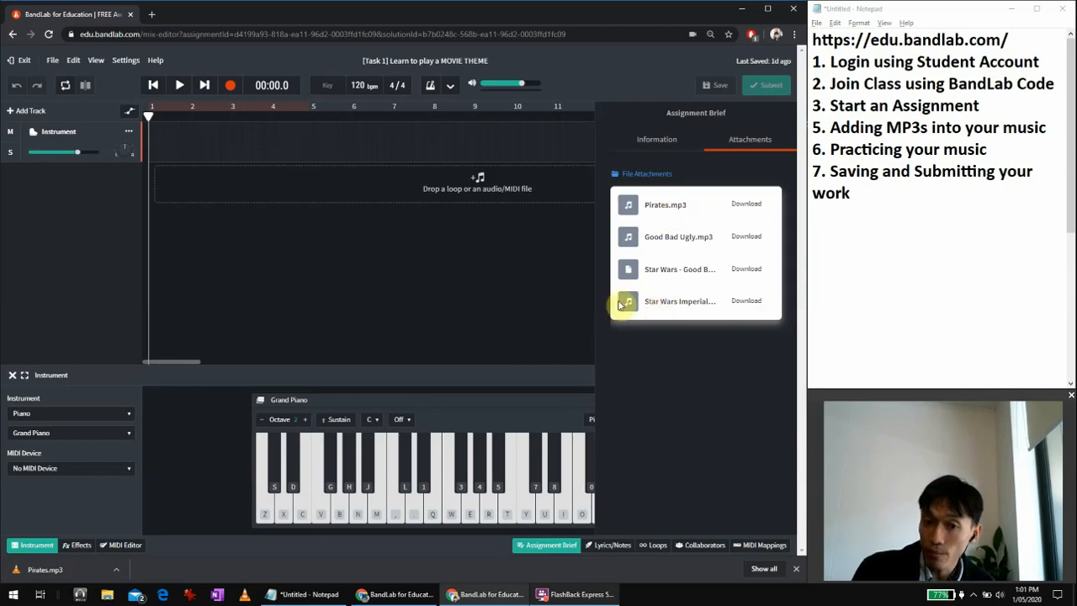
left_click(742, 237)
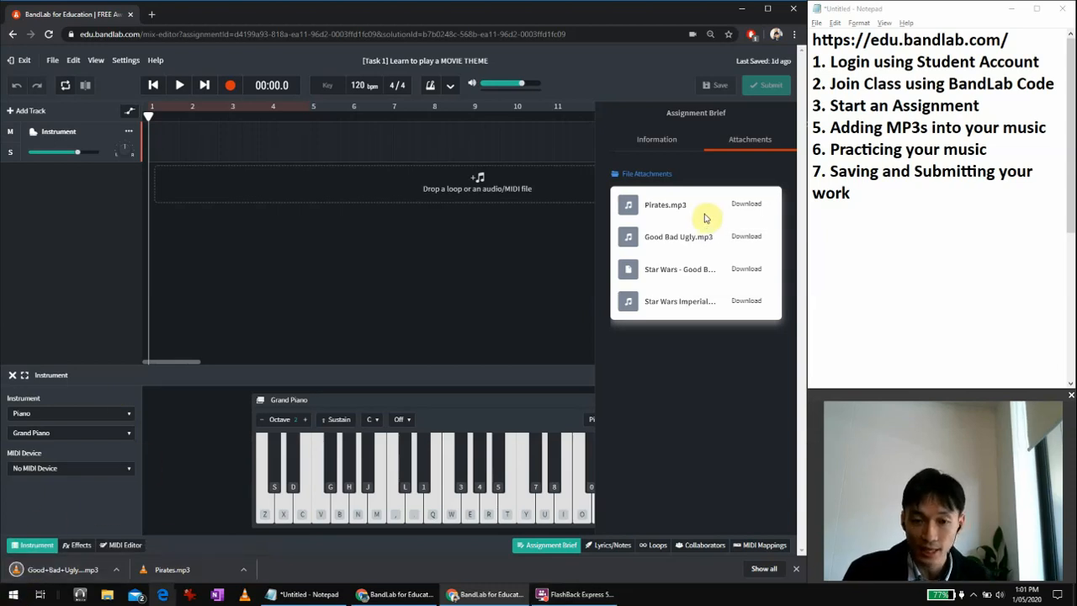
left_click(746, 270)
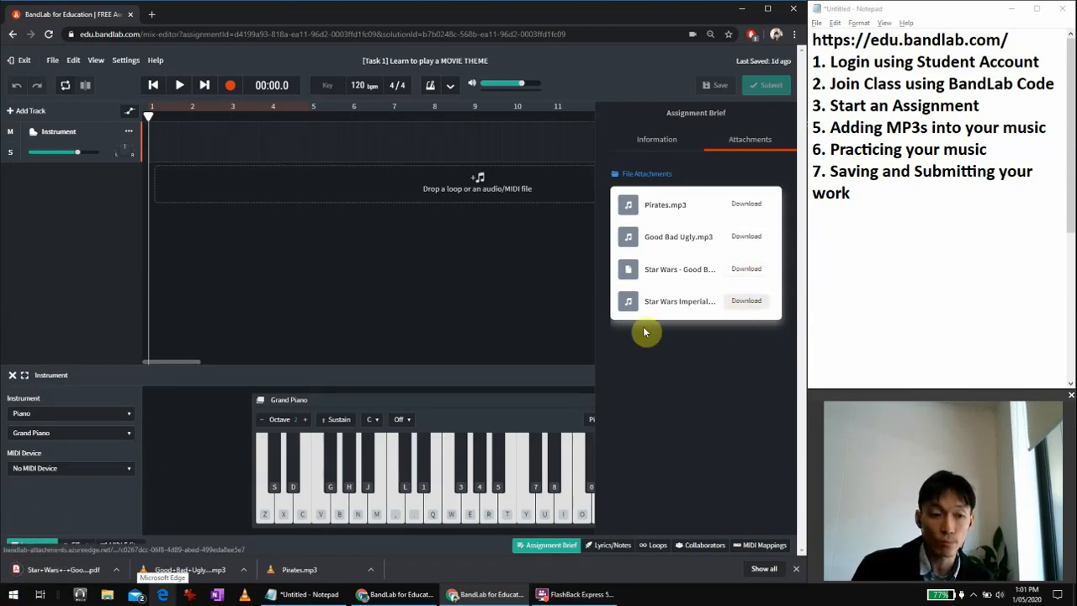
Open the downloaded sheet music PDF at The Good, the Bad, the Ugly Theme and tile its window above the project window.
left_click(67, 569)
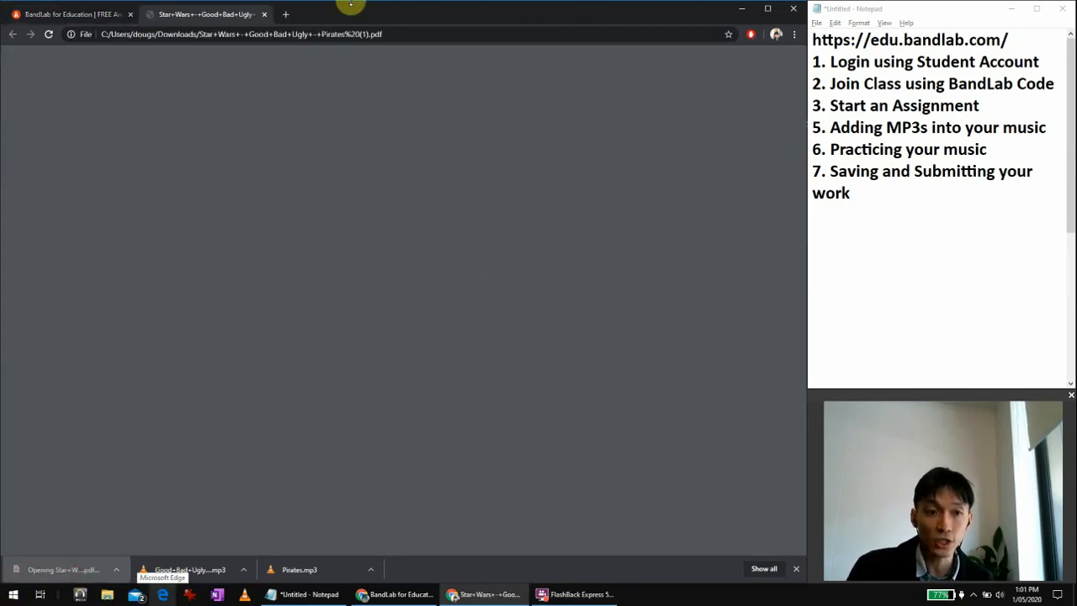
left_click_drag(219, 14, 435, 187)
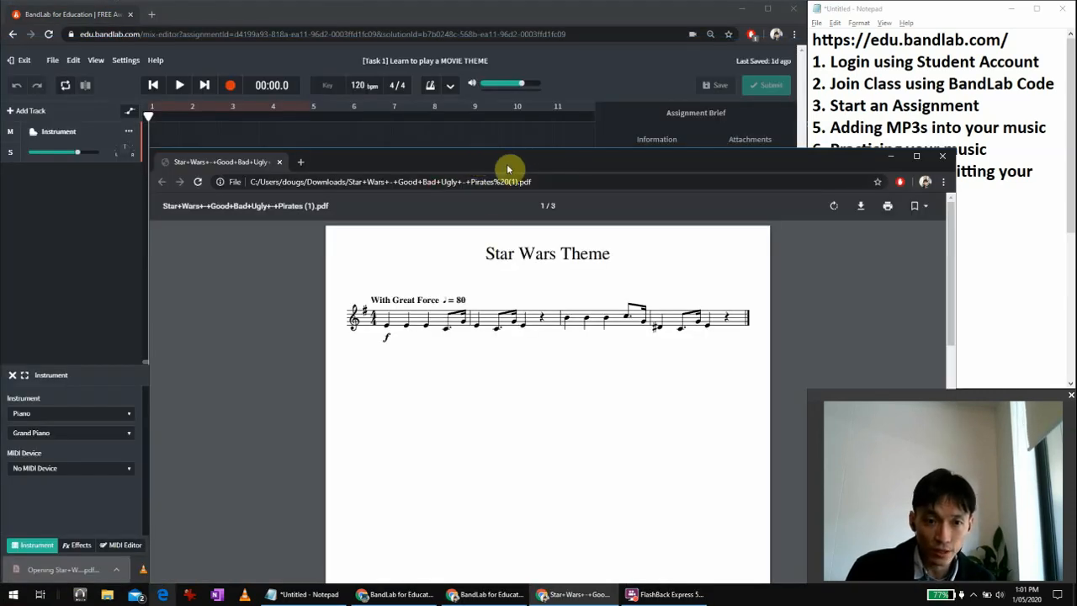
scroll(485, 286, "down", 6)
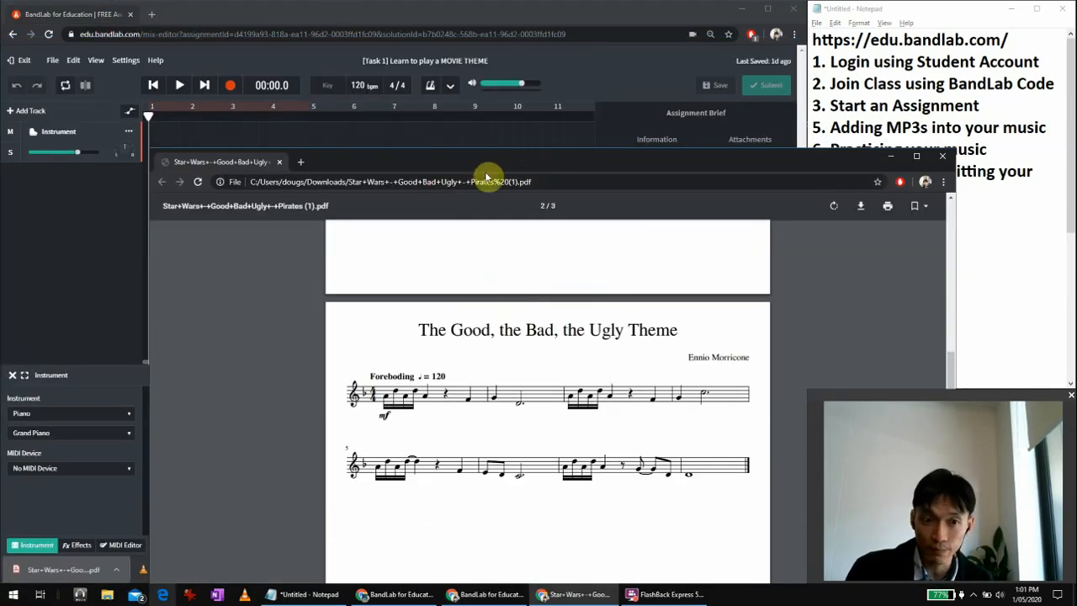
left_click_drag(489, 164, 655, 110)
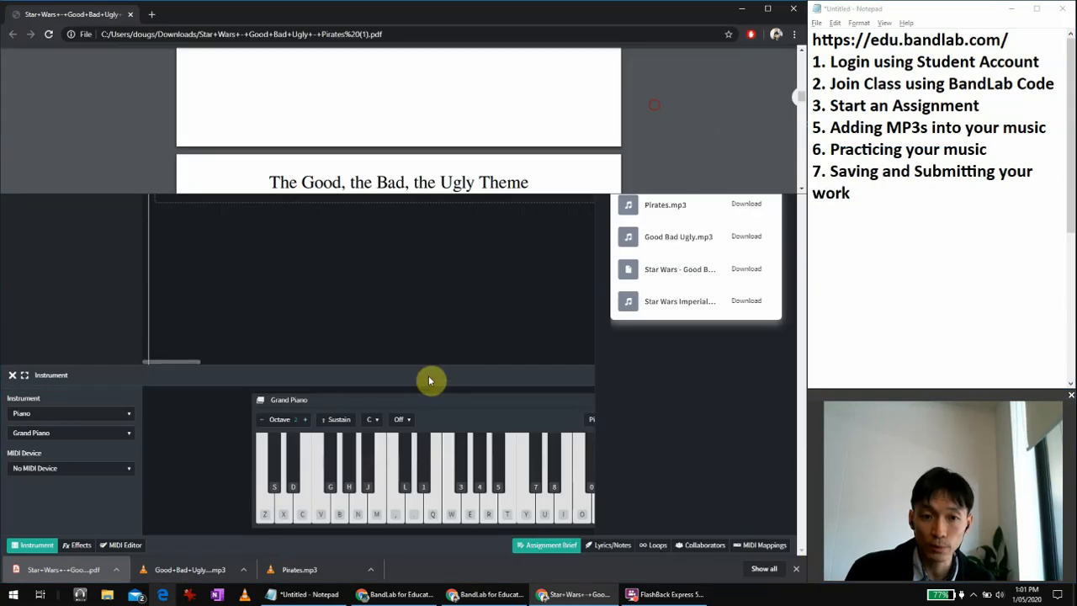
scroll(434, 117, "down", 2)
left_click(431, 291)
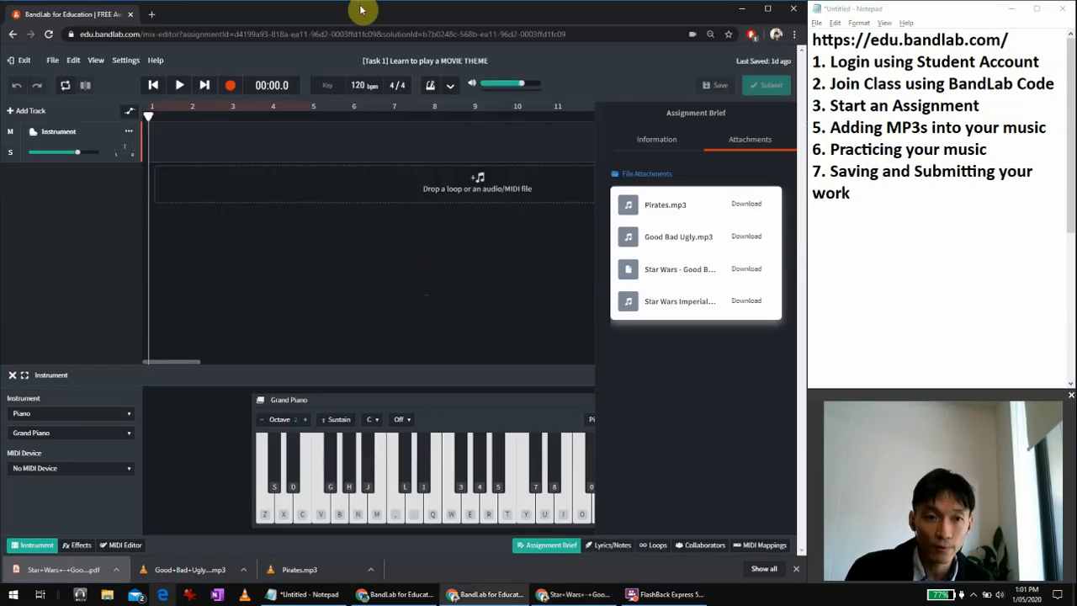
left_click_drag(363, 9, 685, 471)
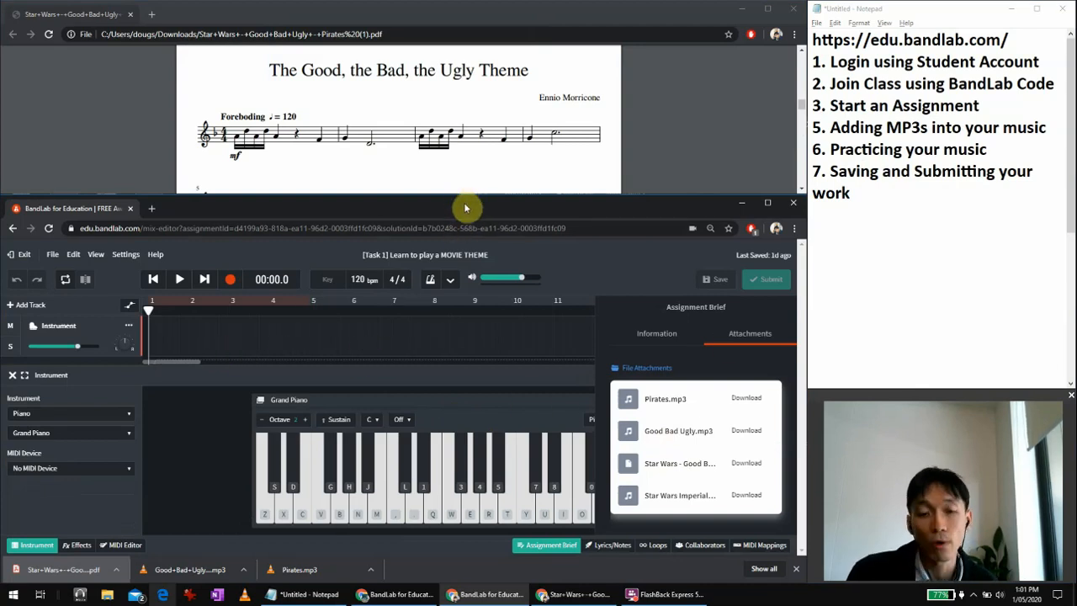
Check the assignment brief's information, return to its attachments, and reduce the project page zoom to 75%.
left_click(653, 343)
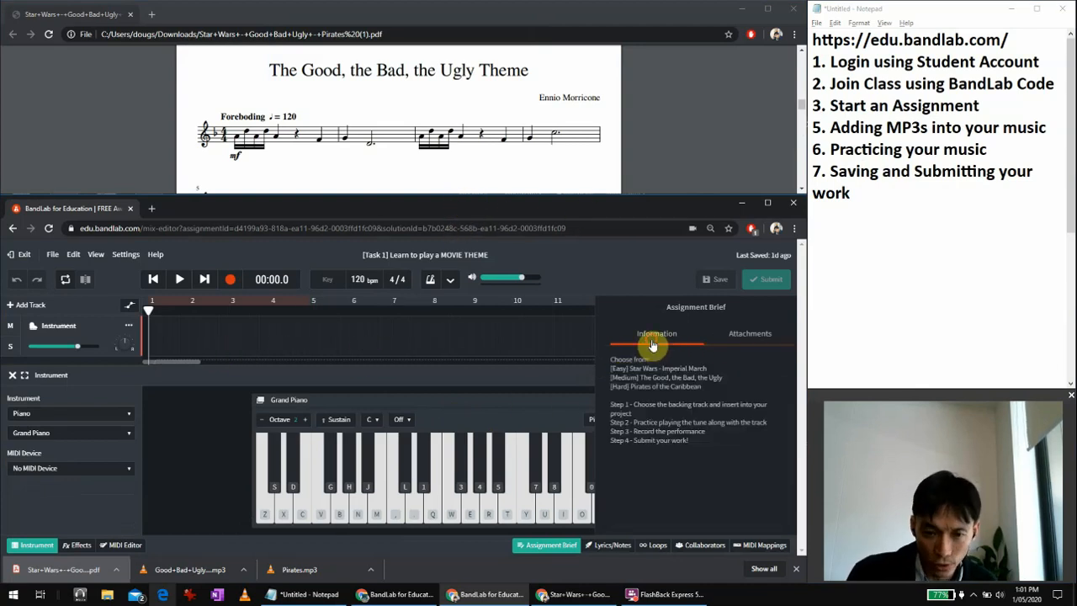
left_click(742, 340)
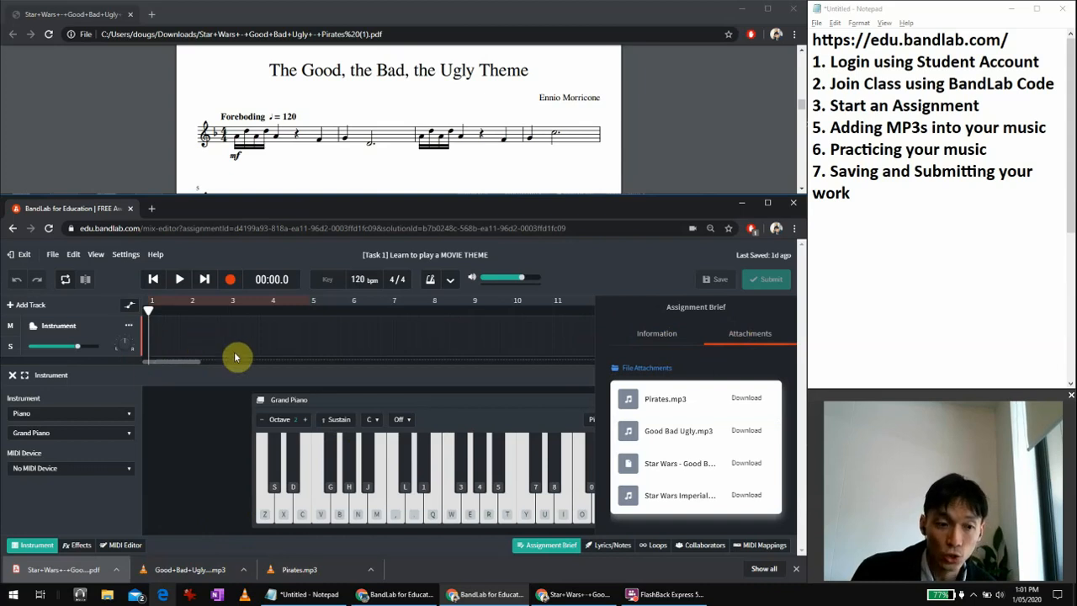
key("ctrl+minus")
key("ctrl+minus")
key("ctrl+minus")
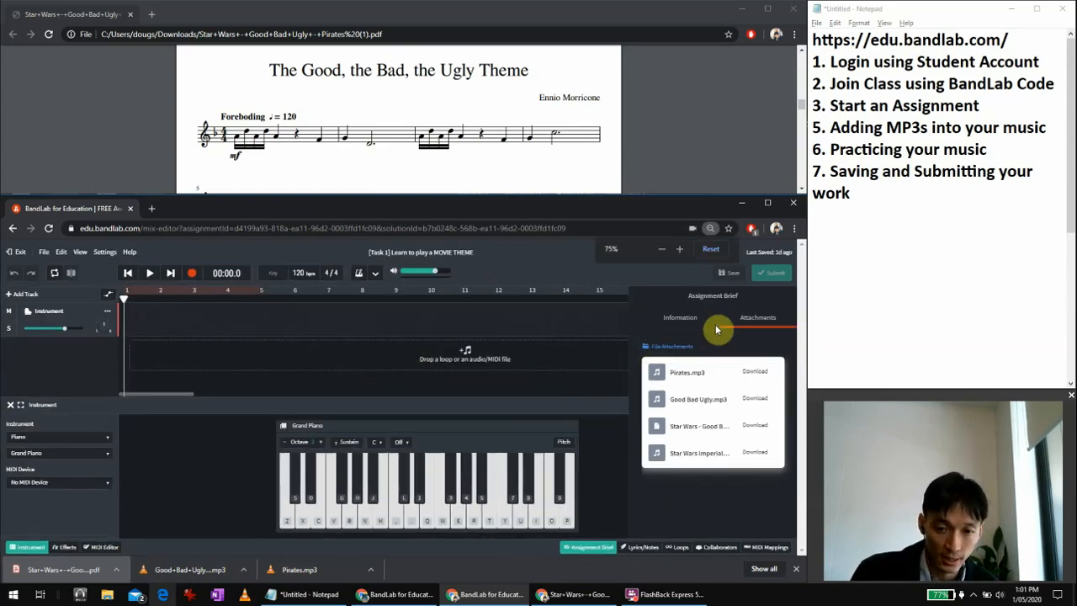
left_click(691, 328)
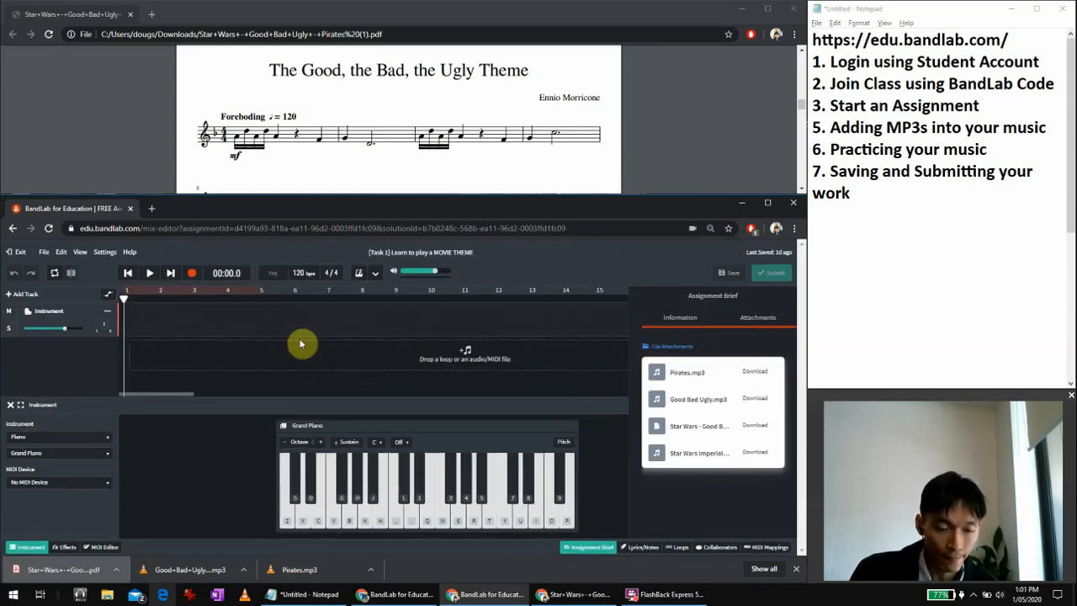
Import the downloaded Good+Bad+Ugly (2).mp3 from the Downloads folder as a new track starting at bar 1.
left_click(243, 570)
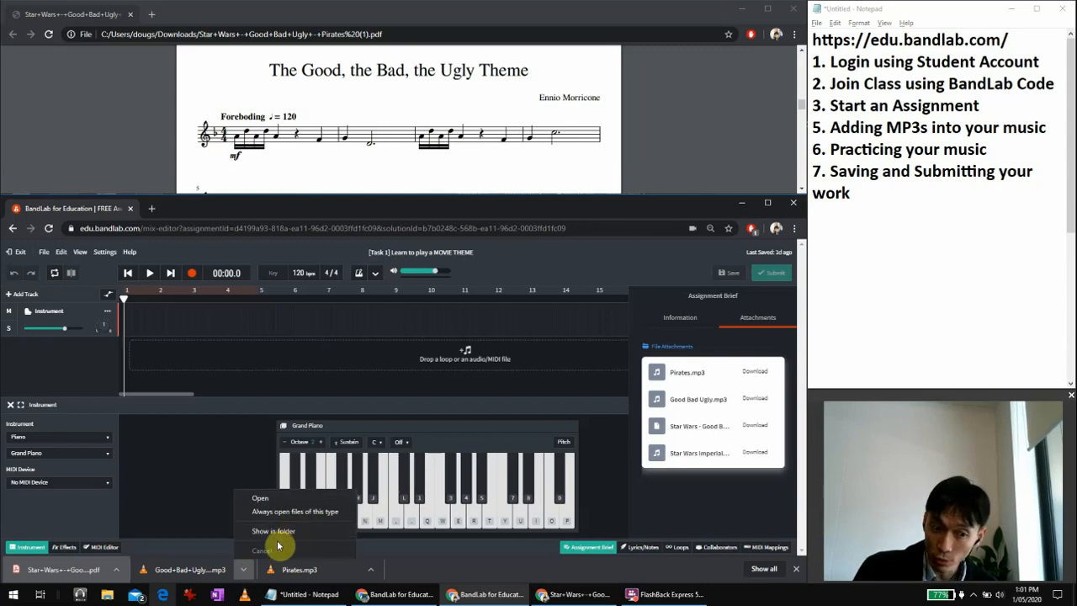
left_click(286, 532)
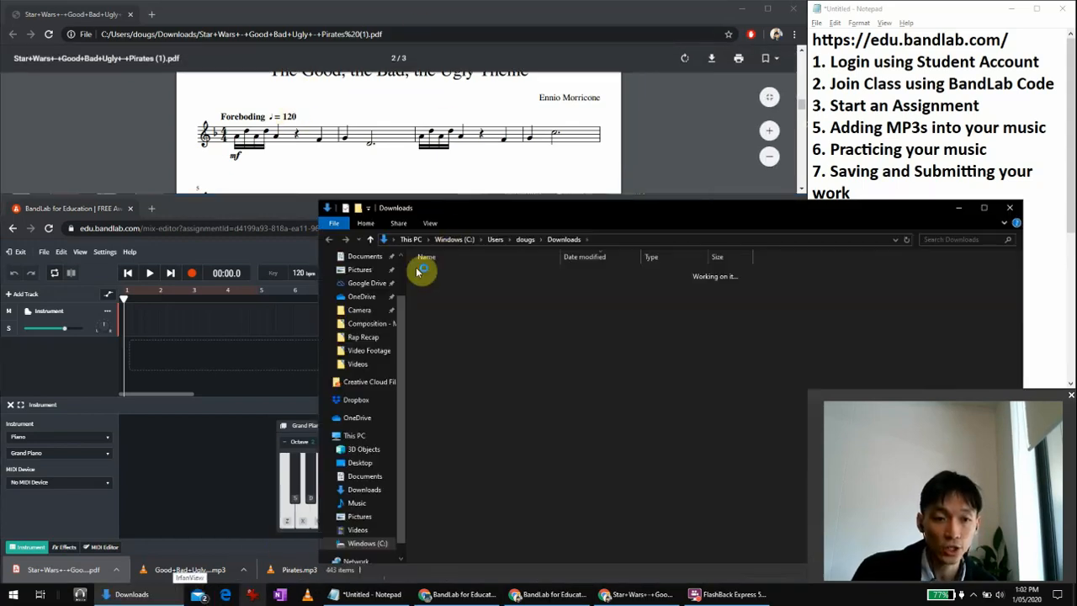
left_click_drag(460, 303, 181, 355)
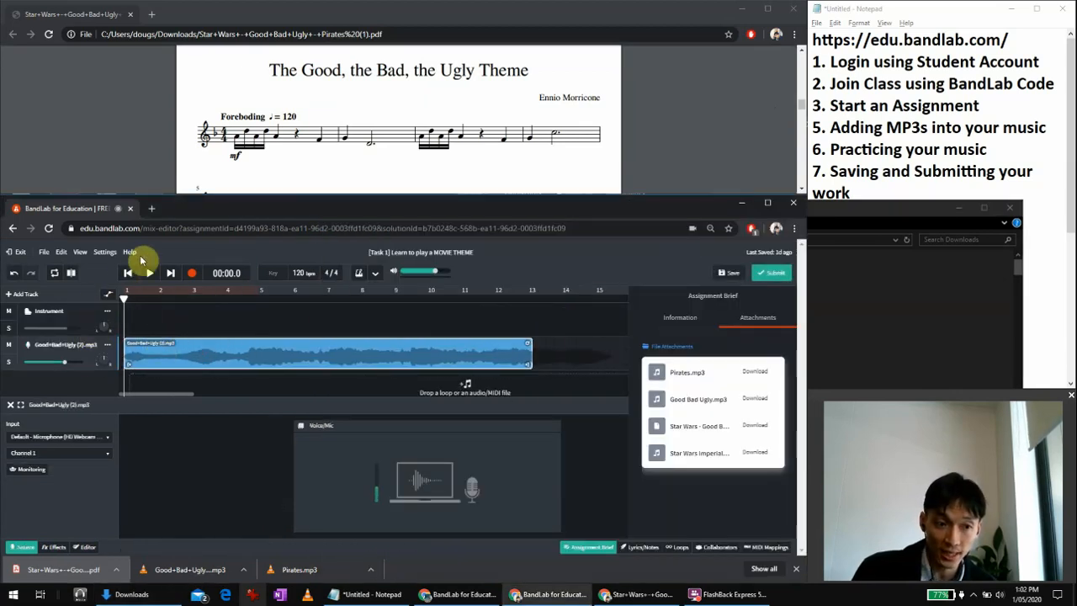
Play back the beginning of the imported backing track, then stop playback.
key("space")
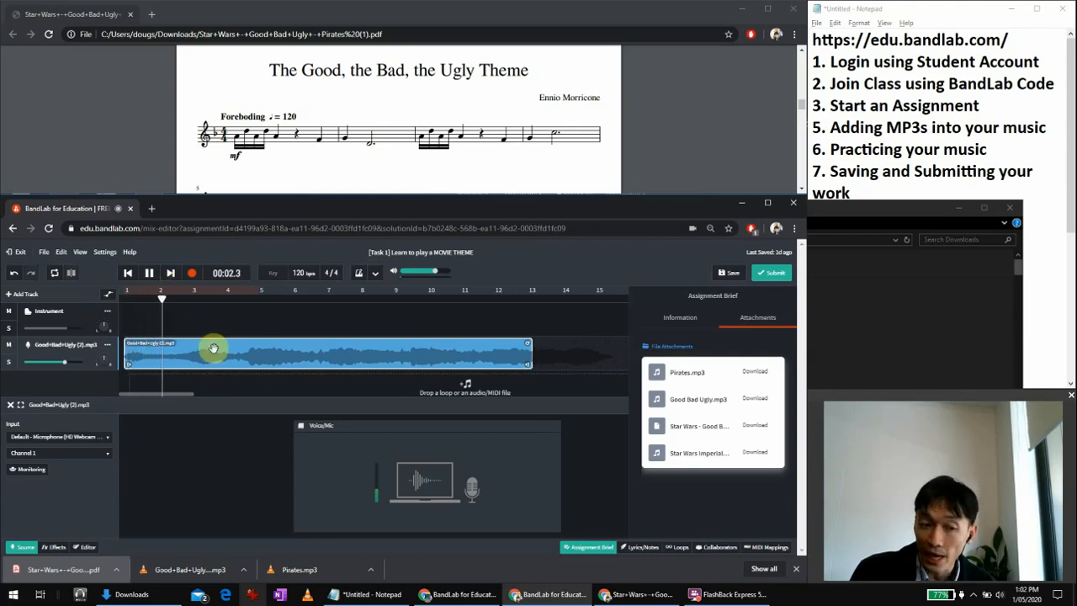
key("space")
scroll(489, 354, "down", 1)
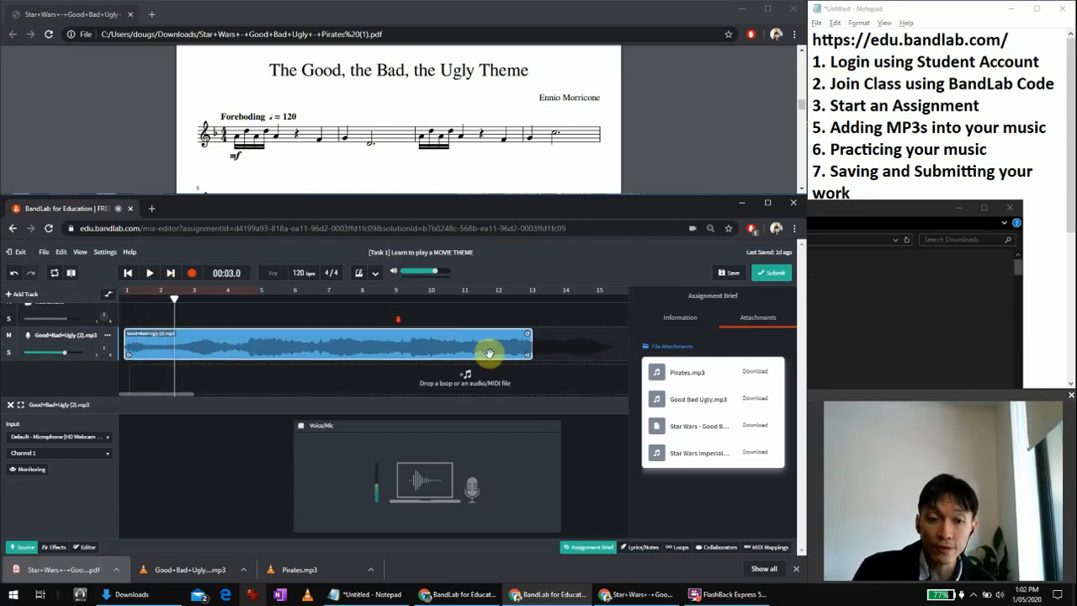
left_click(455, 387)
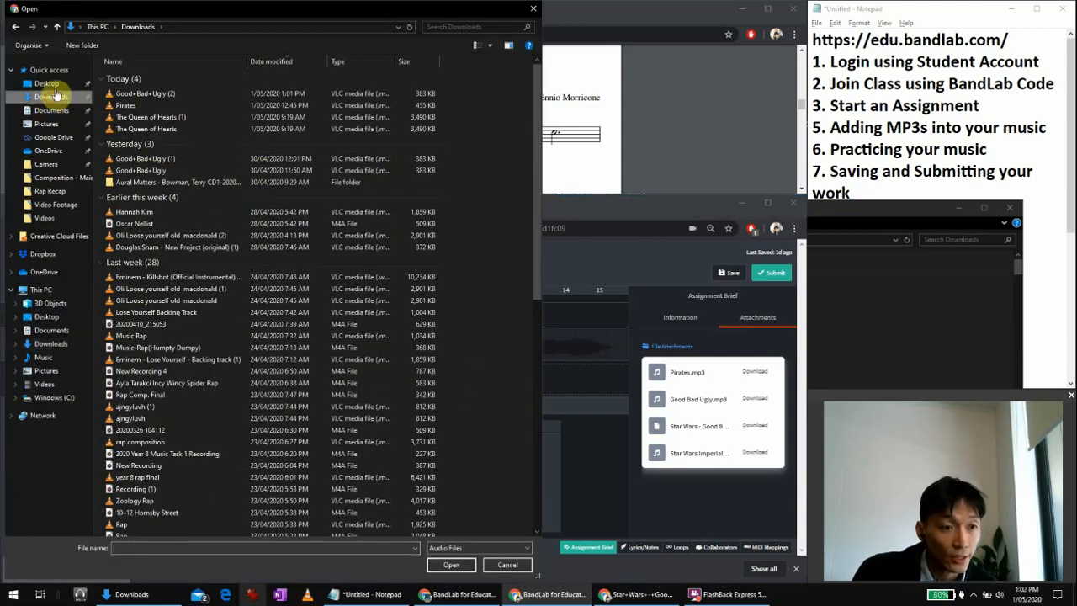
left_click(140, 95)
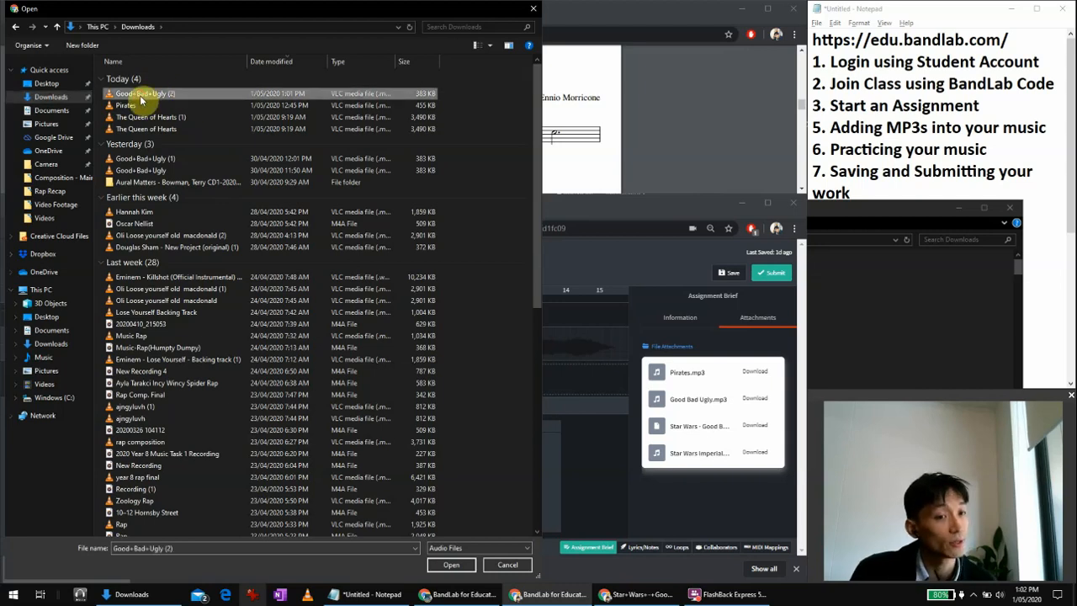
left_click(533, 9)
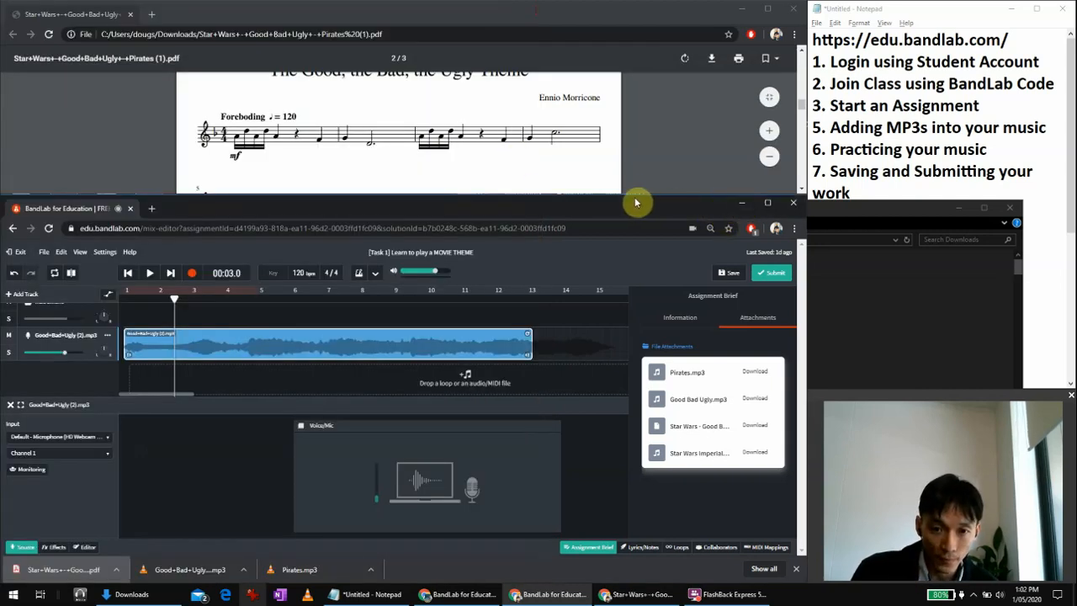
Select the Instrument track, try out notes on its Grand Piano, and look at the new track types.
scroll(323, 347, "up", 1)
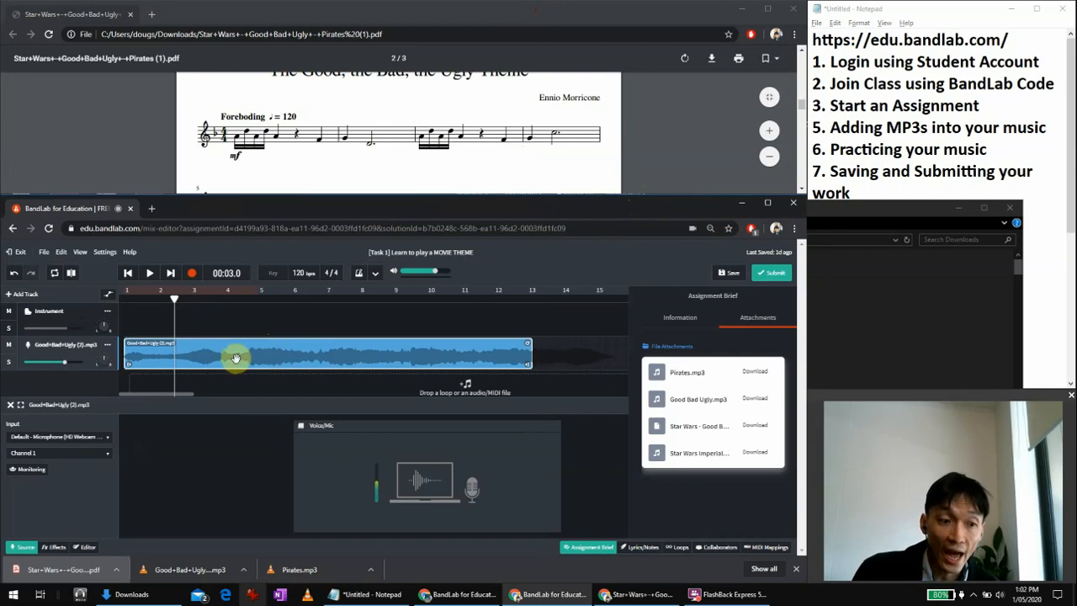
left_click(48, 310)
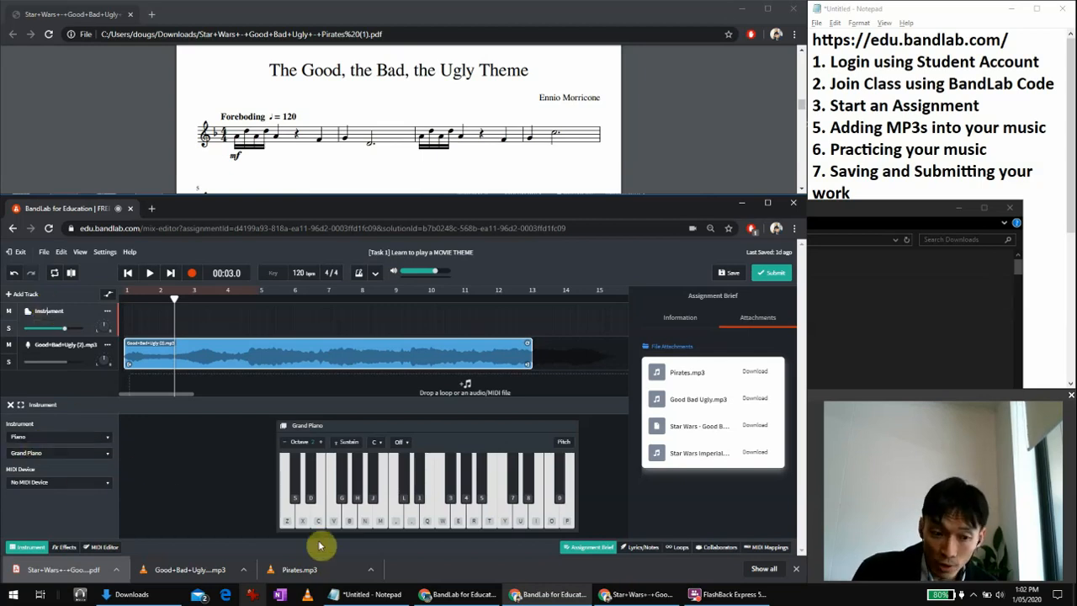
left_click(367, 522)
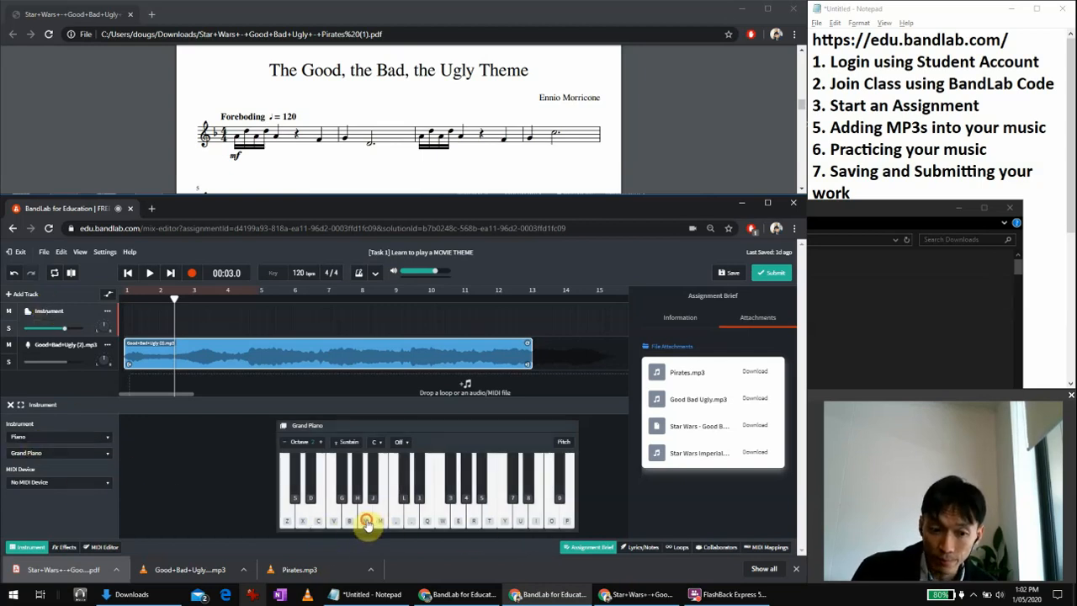
left_click(440, 522)
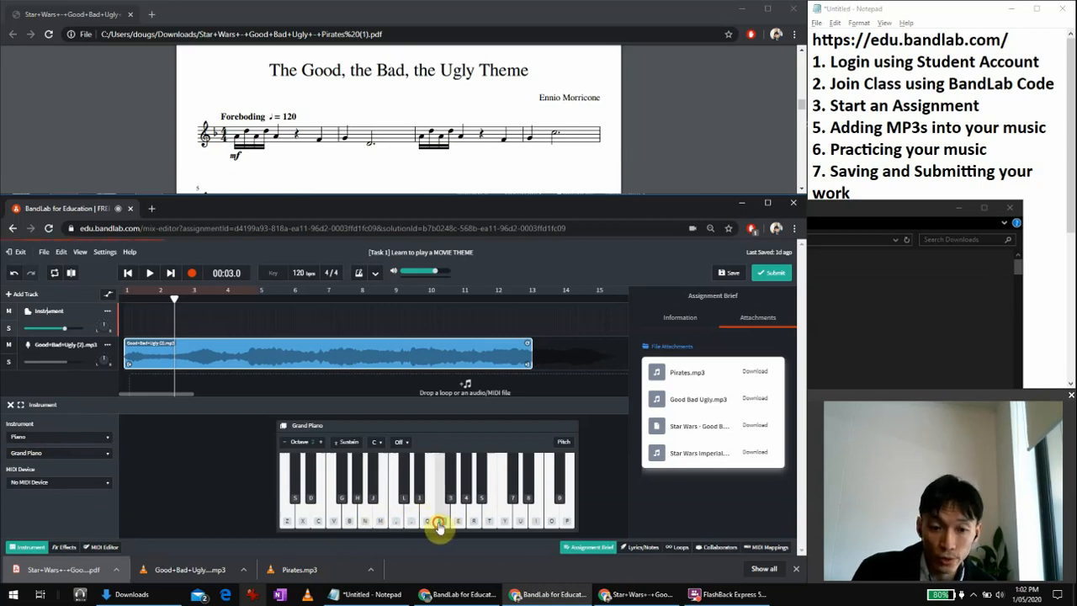
left_click(468, 523)
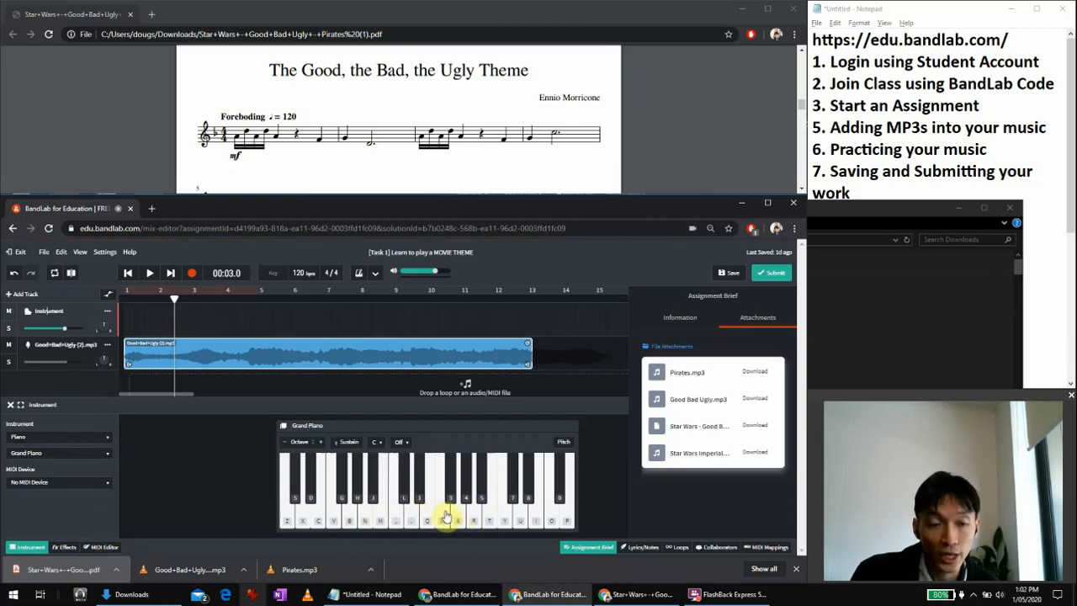
left_click(315, 475)
left_click(361, 478)
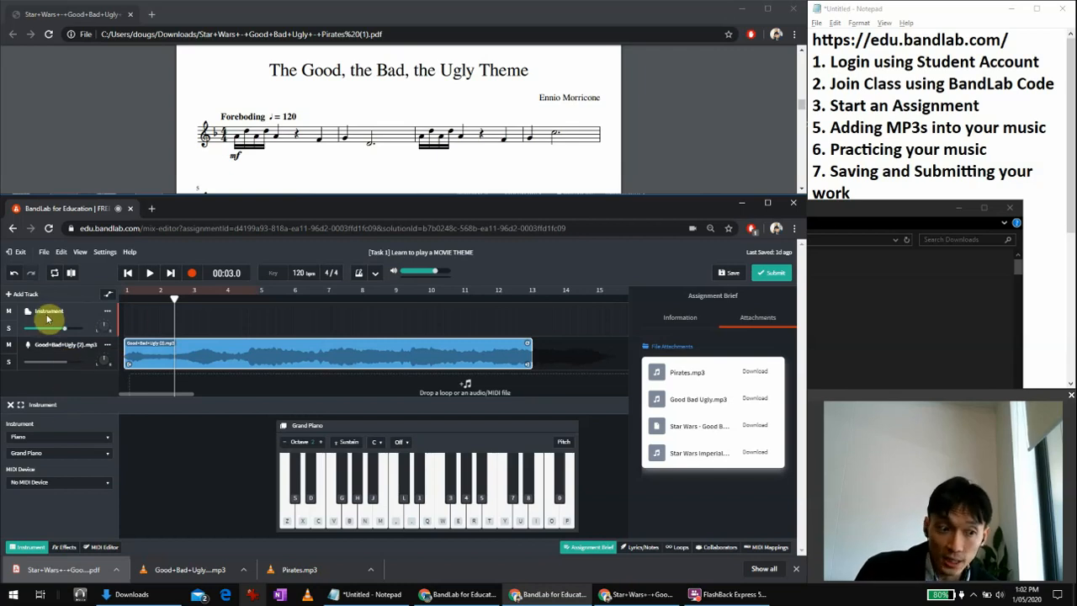
left_click(22, 294)
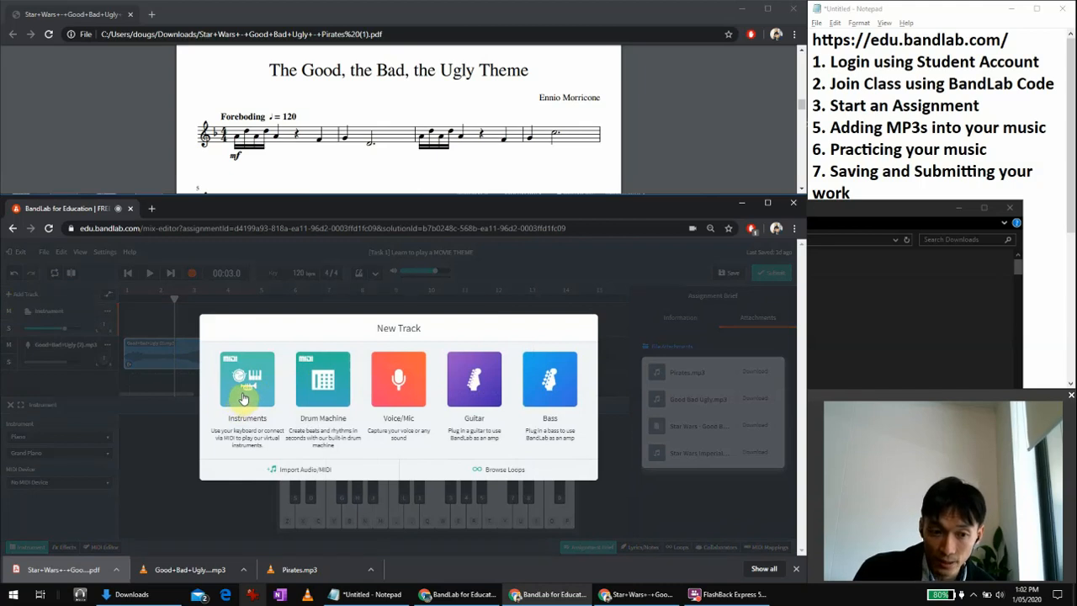
left_click(250, 394)
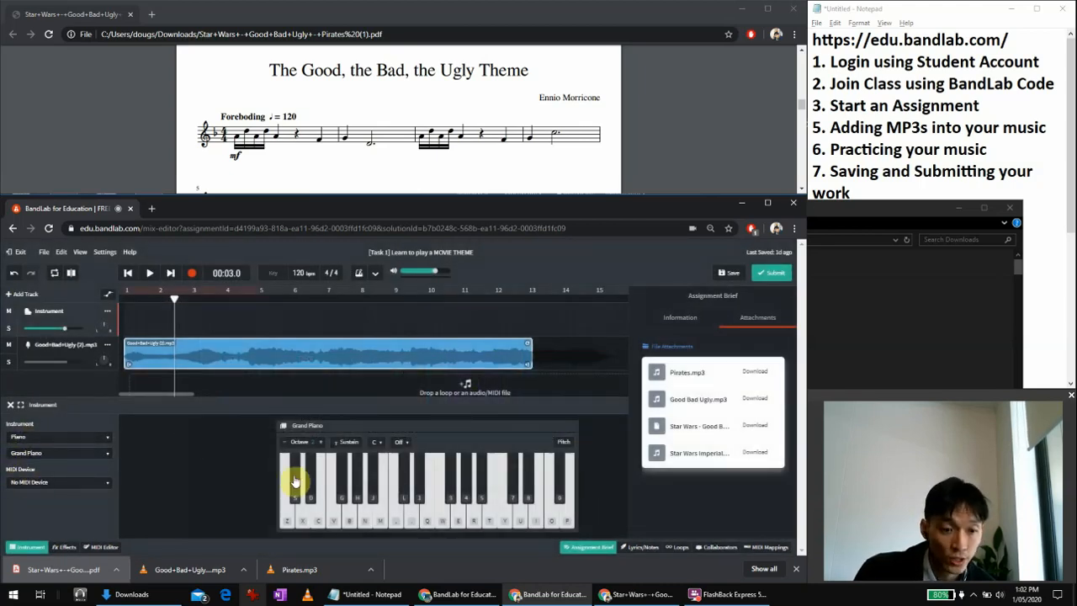
Raise the piano keyboard to octave 4 and practise the opening notes of the theme from the sheet music.
left_click(368, 527)
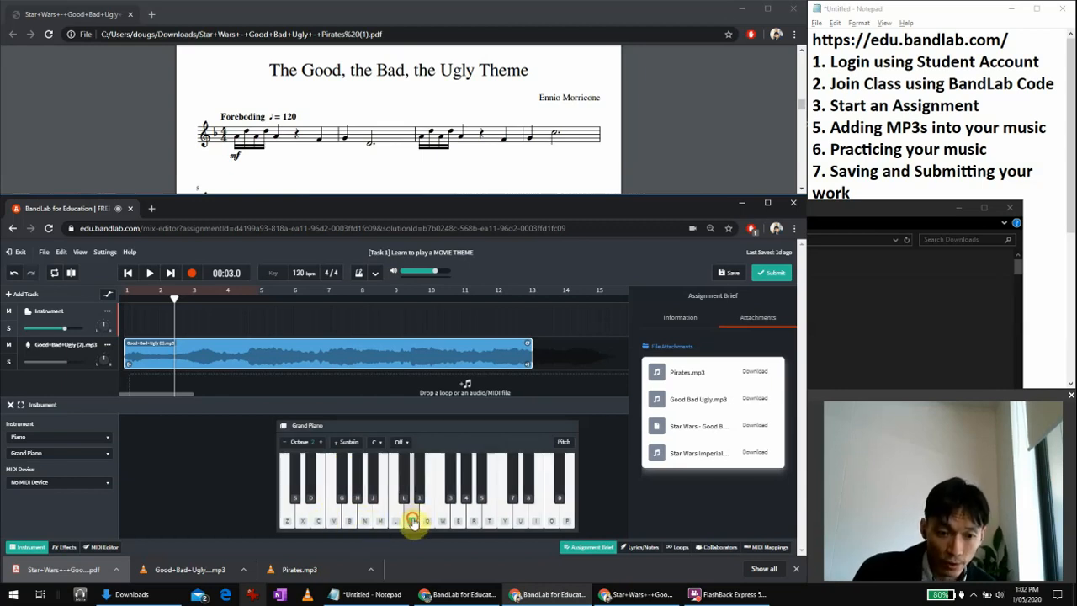
left_click(446, 516)
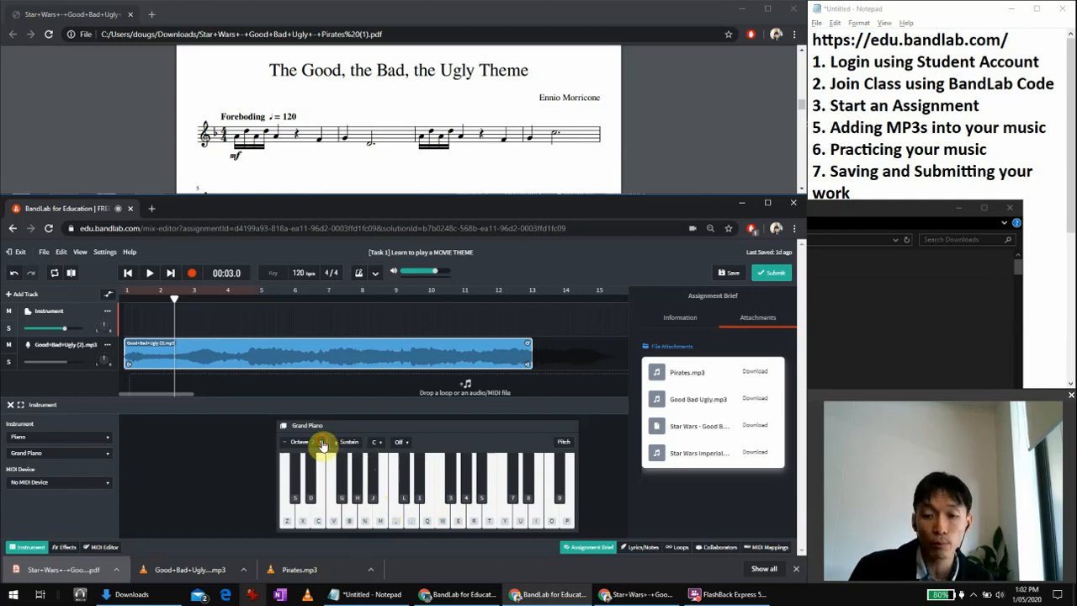
left_click(349, 524)
left_click(364, 523)
left_click(416, 525)
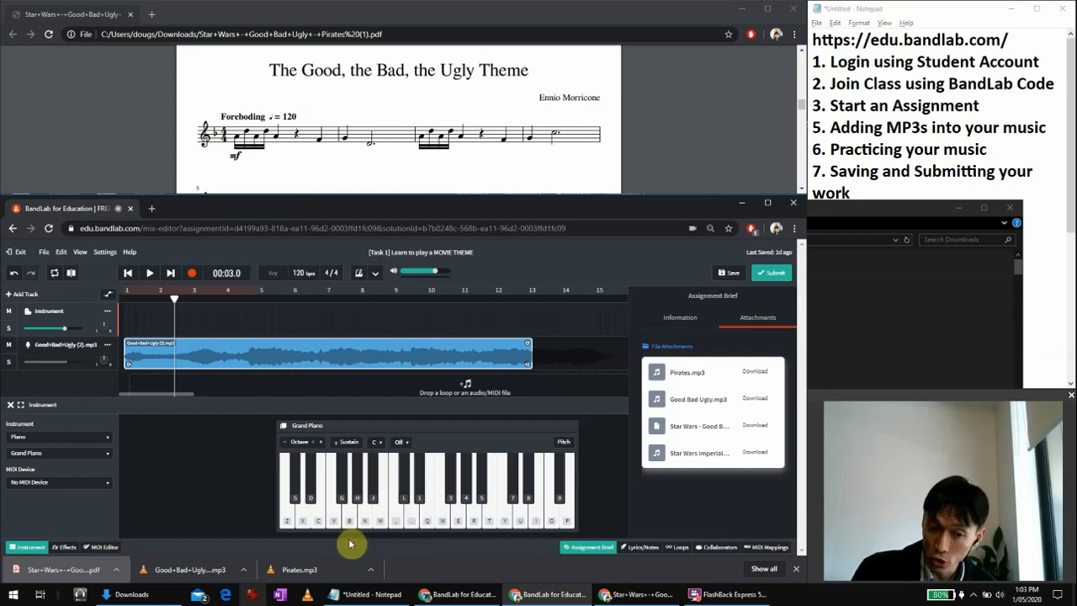
left_click(411, 523)
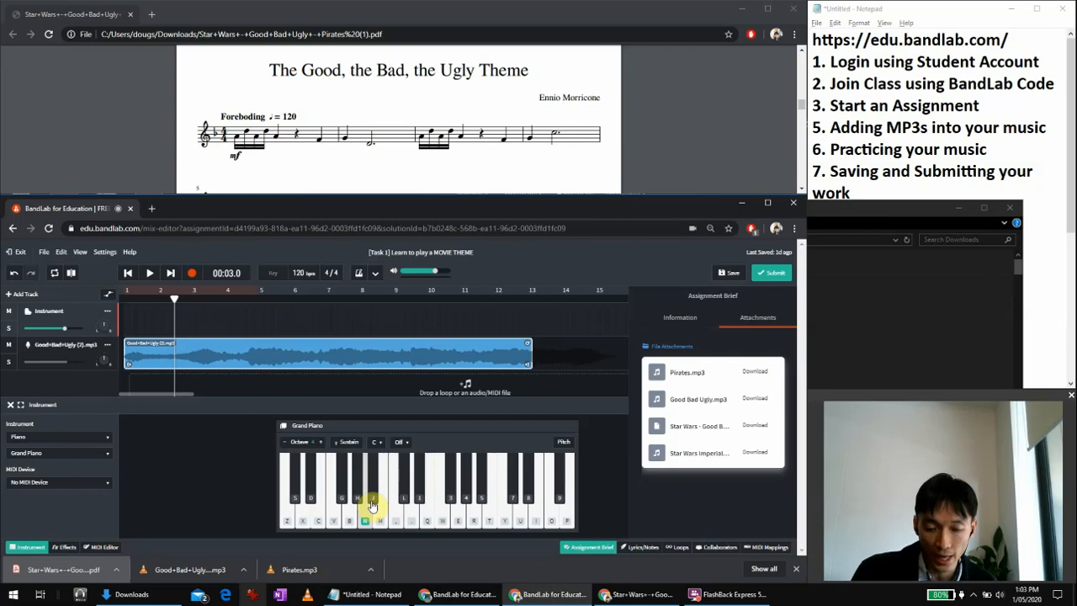
key("period")
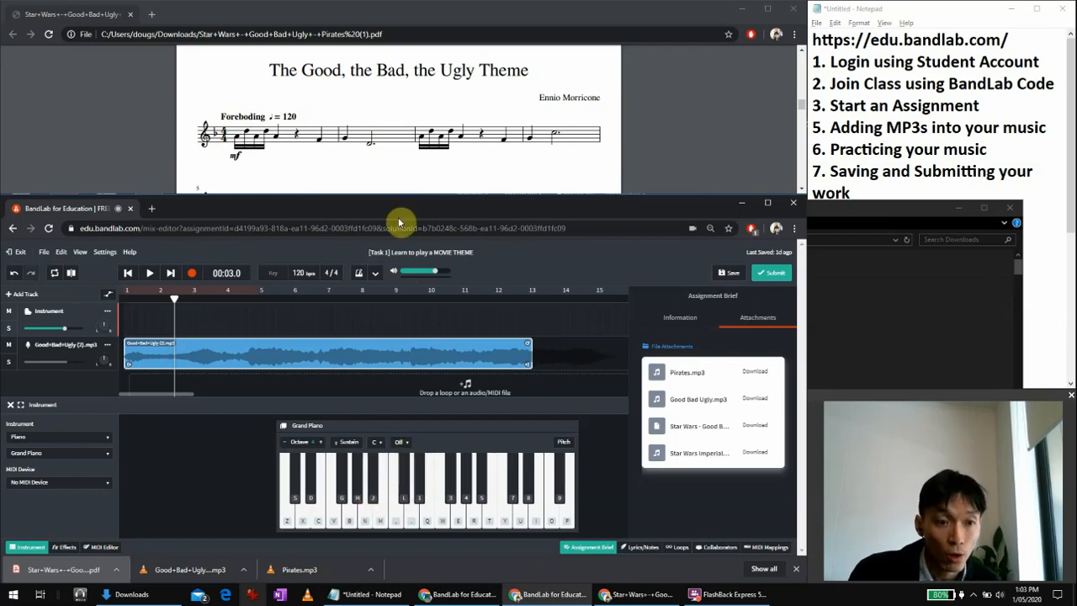
Record a piano take of the theme on the Instrument track from bar 1 to about bar 12 over the backing track.
left_click(332, 114)
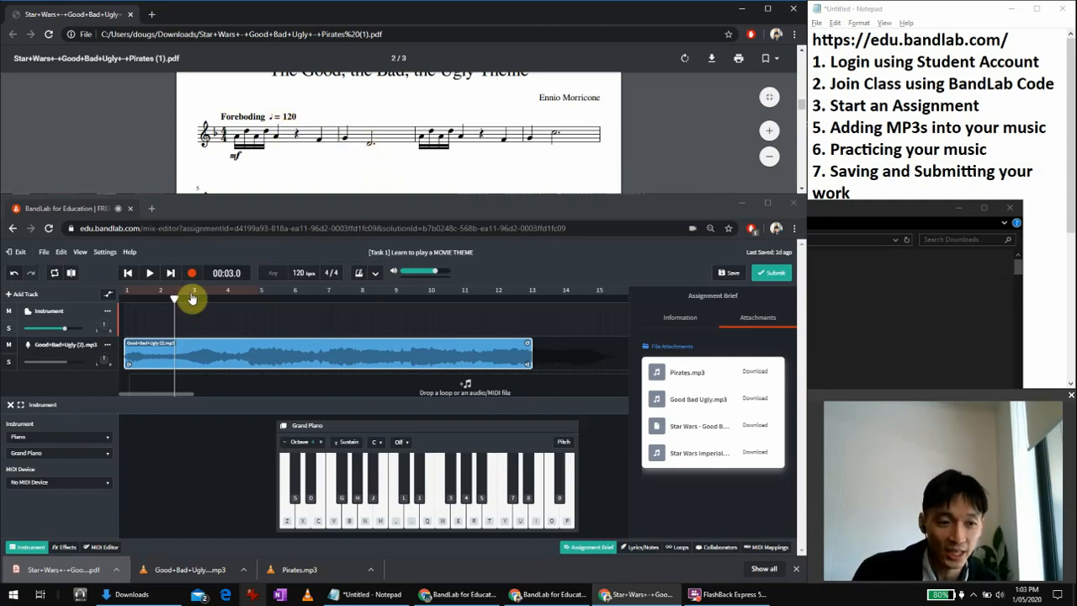
left_click(126, 291)
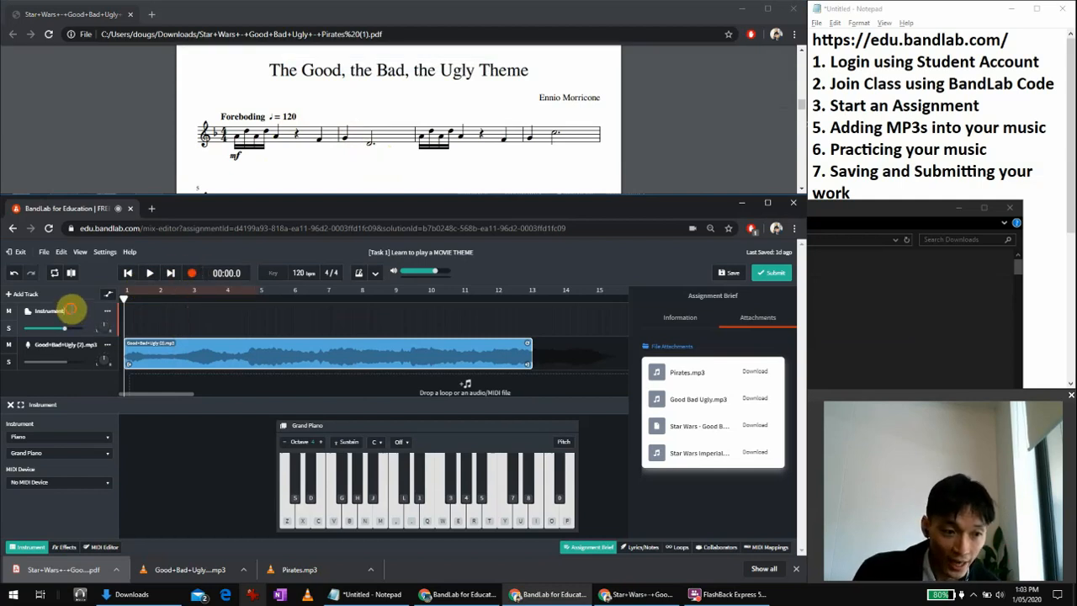
left_click(192, 273)
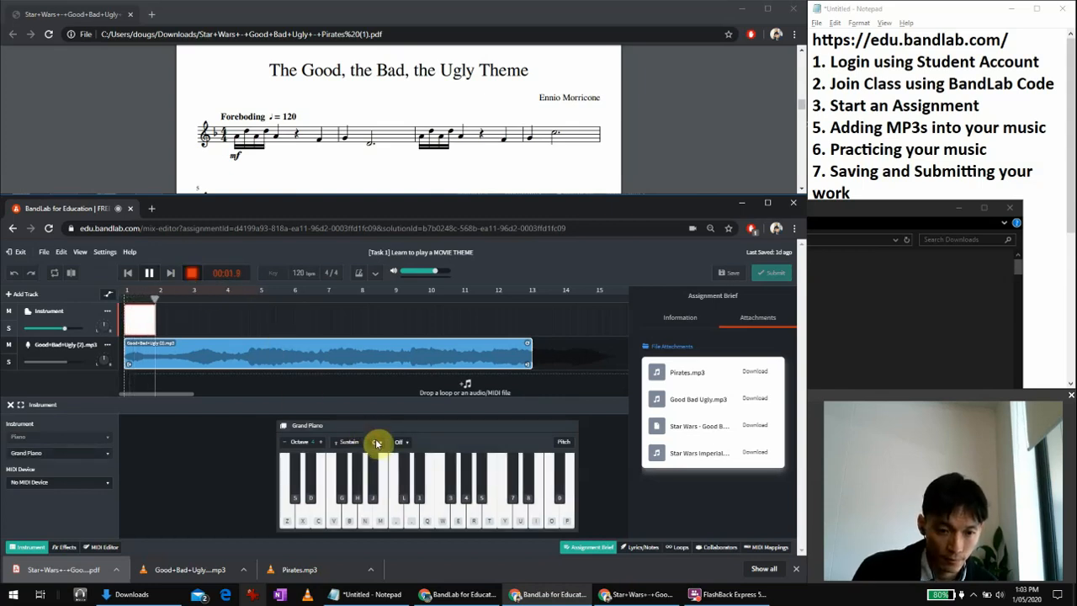
left_click(368, 528)
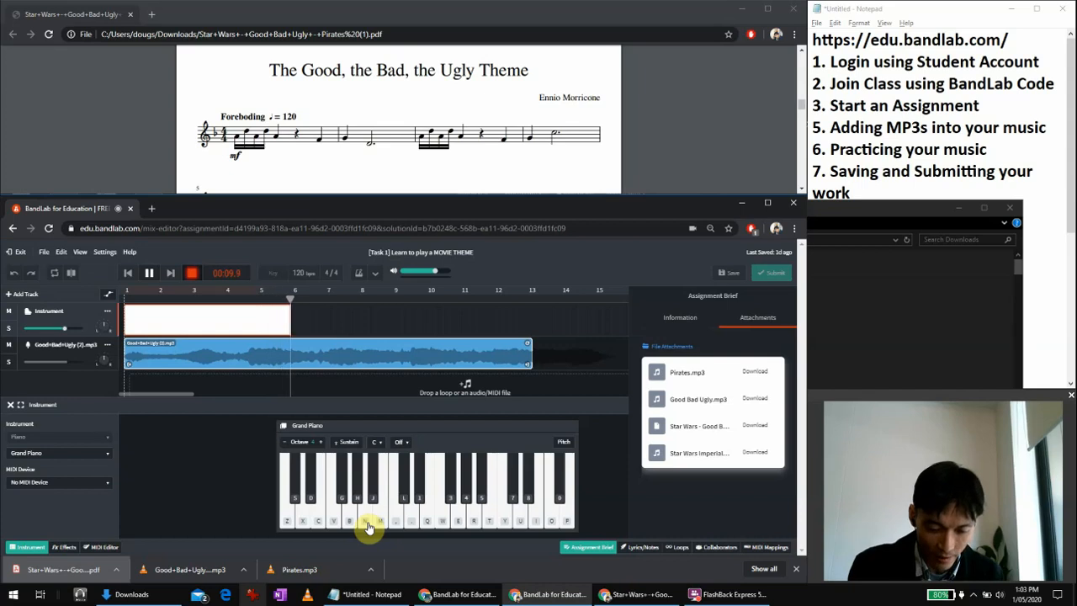
key("n")
key("period")
key("v")
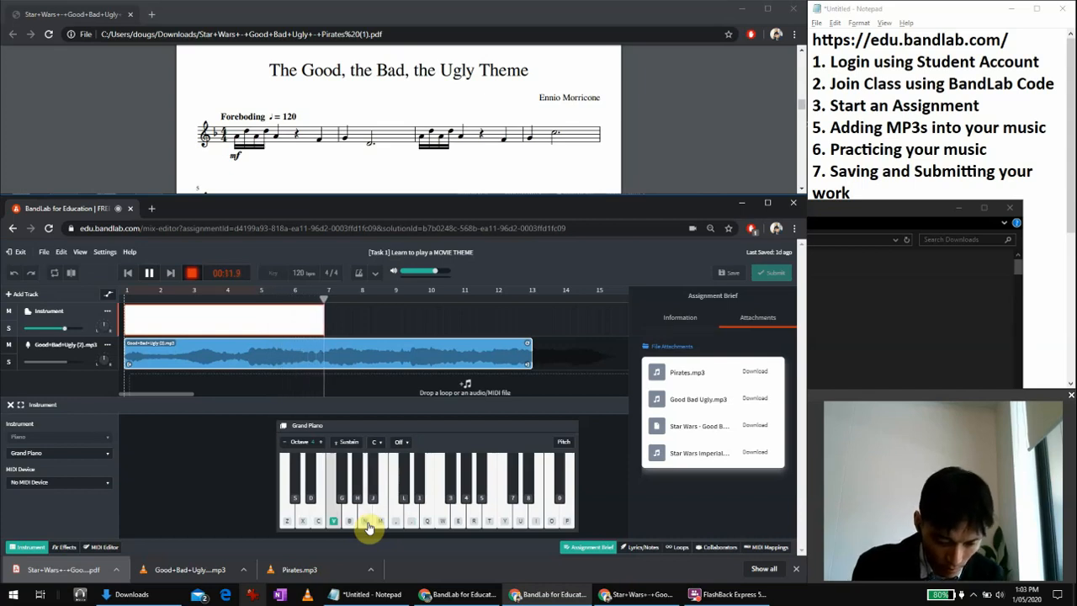
key("b")
key("comma")
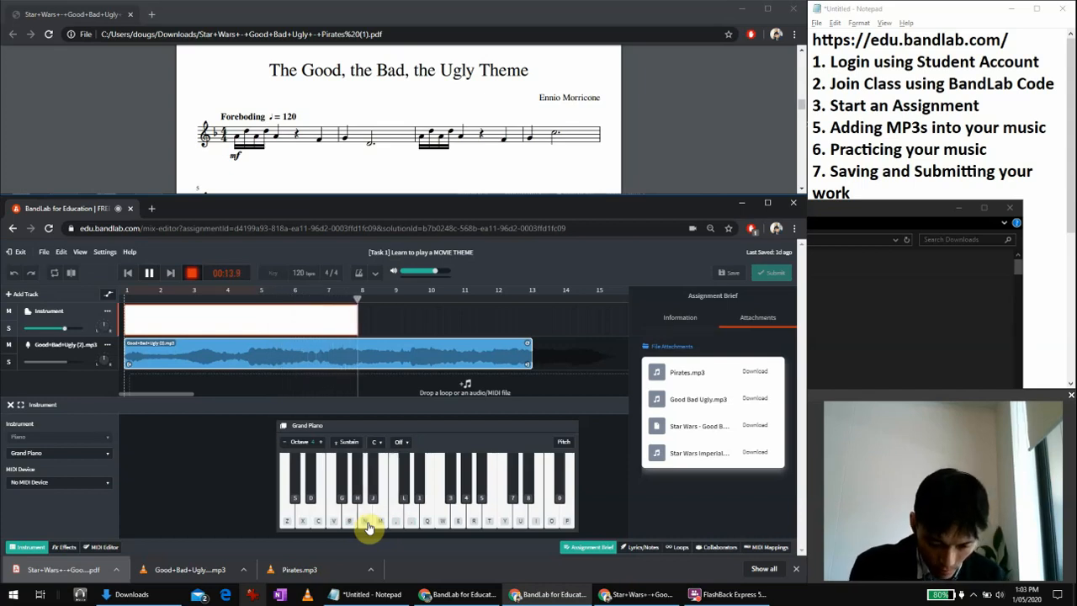
key("n")
key("period")
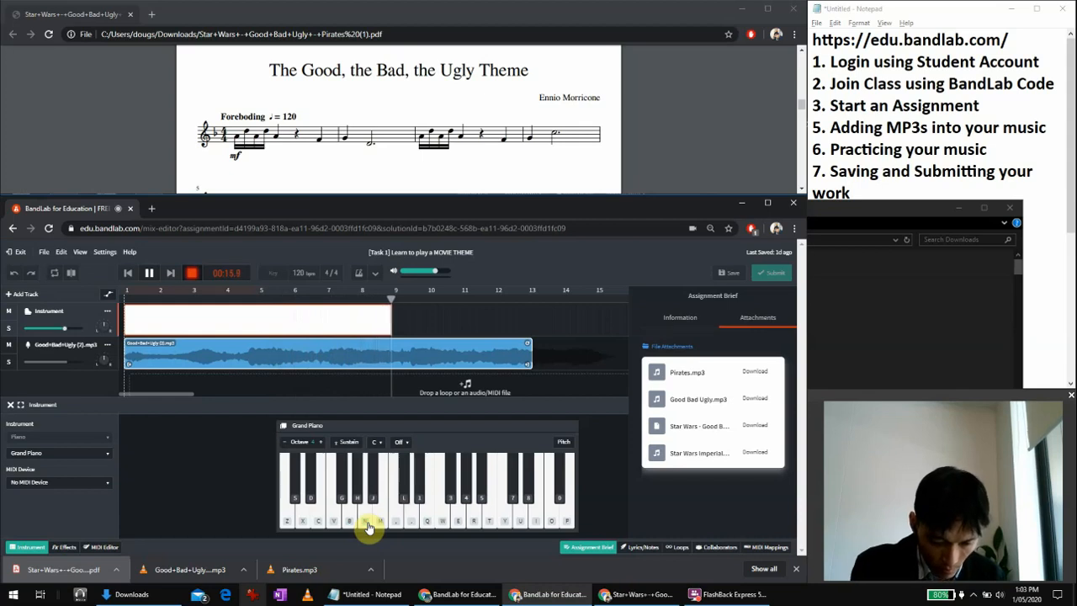
key("c")
key("x")
key("z")
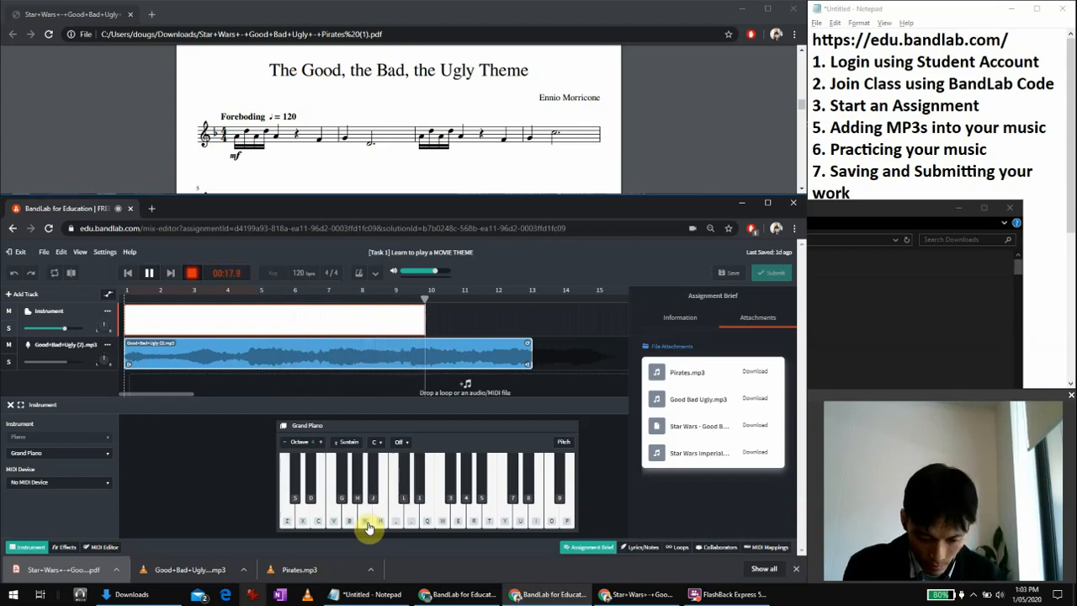
key("n")
key("b")
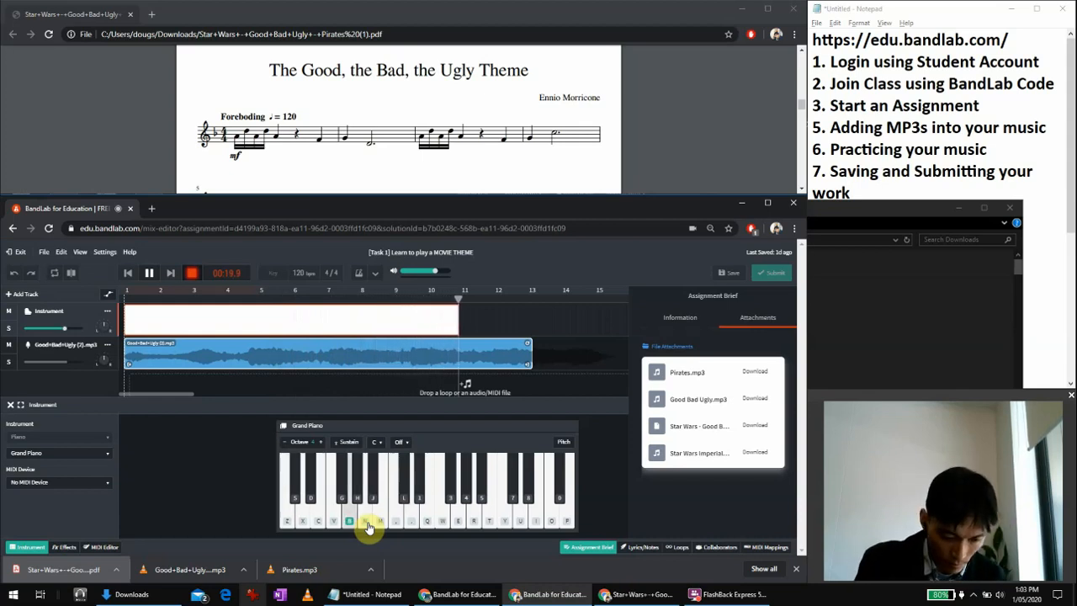
key("x")
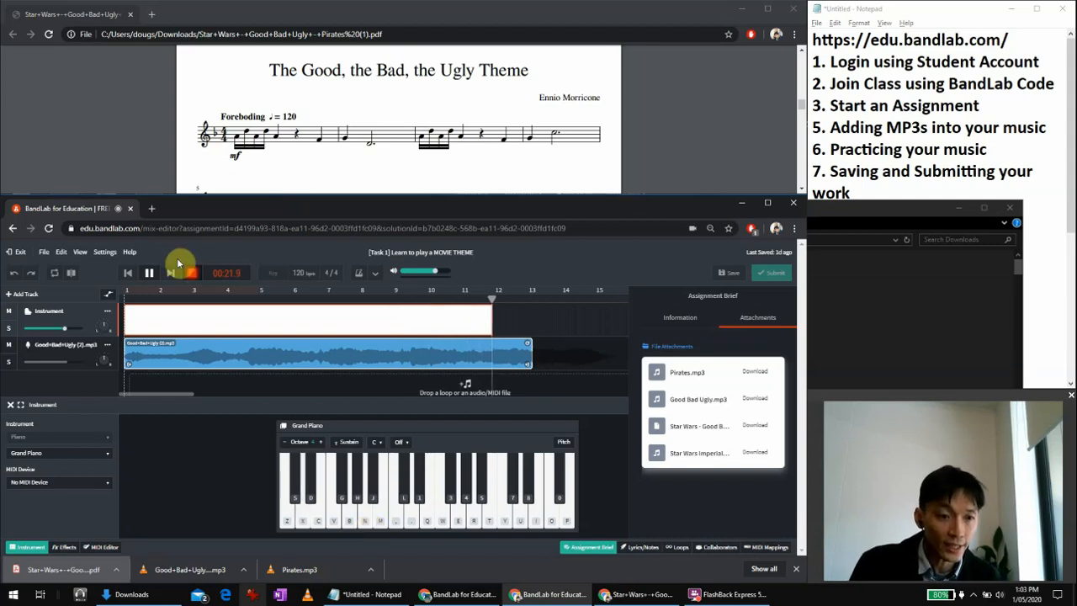
left_click(192, 273)
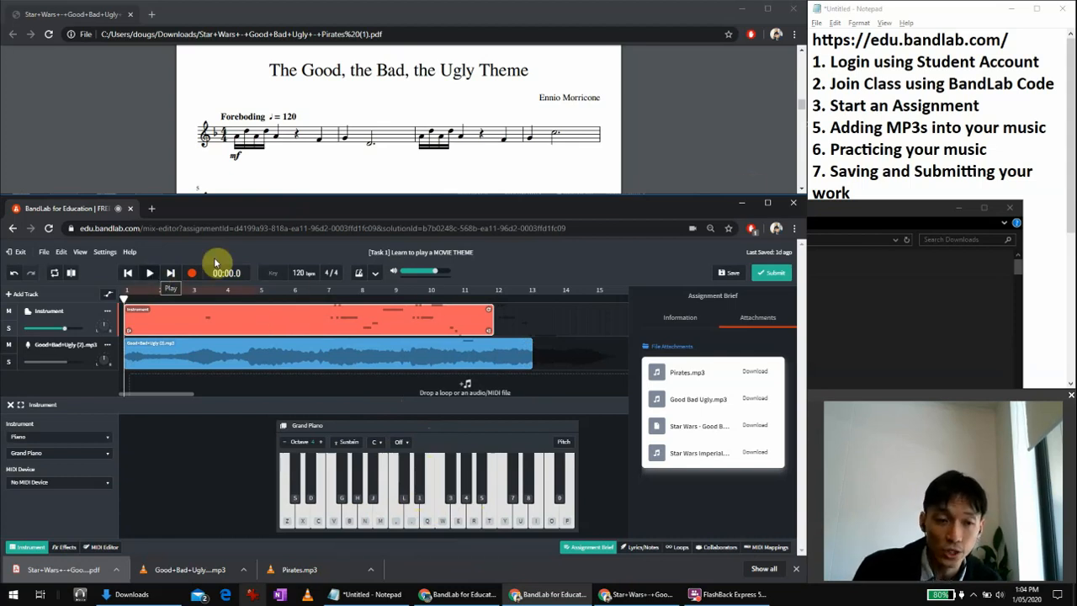
Extend the project window upward over the sheet music and enlarge the page zoom.
left_click_drag(425, 196, 356, 9)
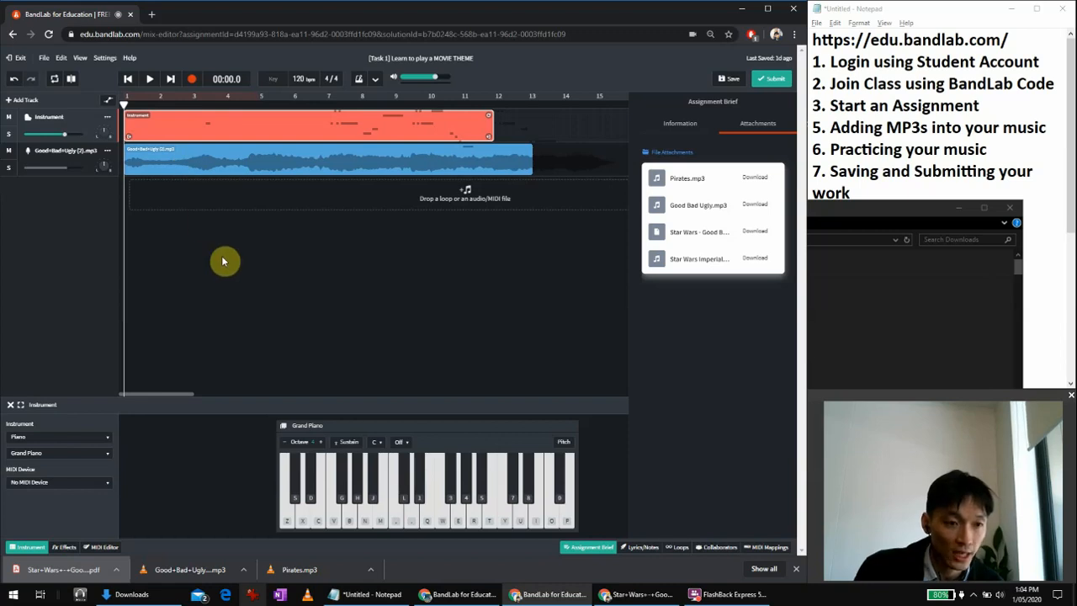
scroll(233, 260, "up", 2)
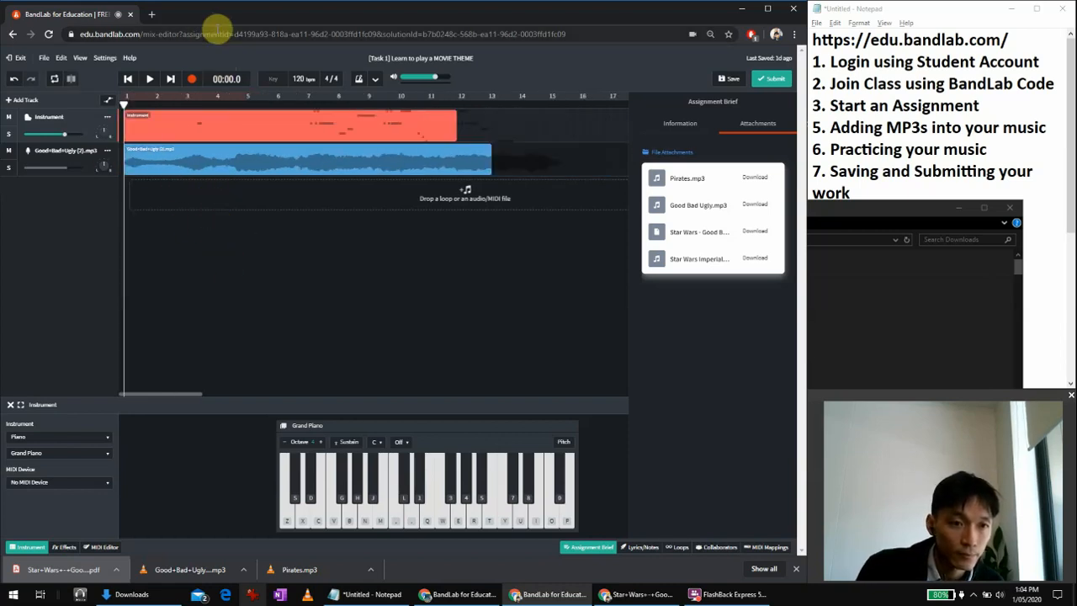
key("ctrl+plus")
key("ctrl+plus")
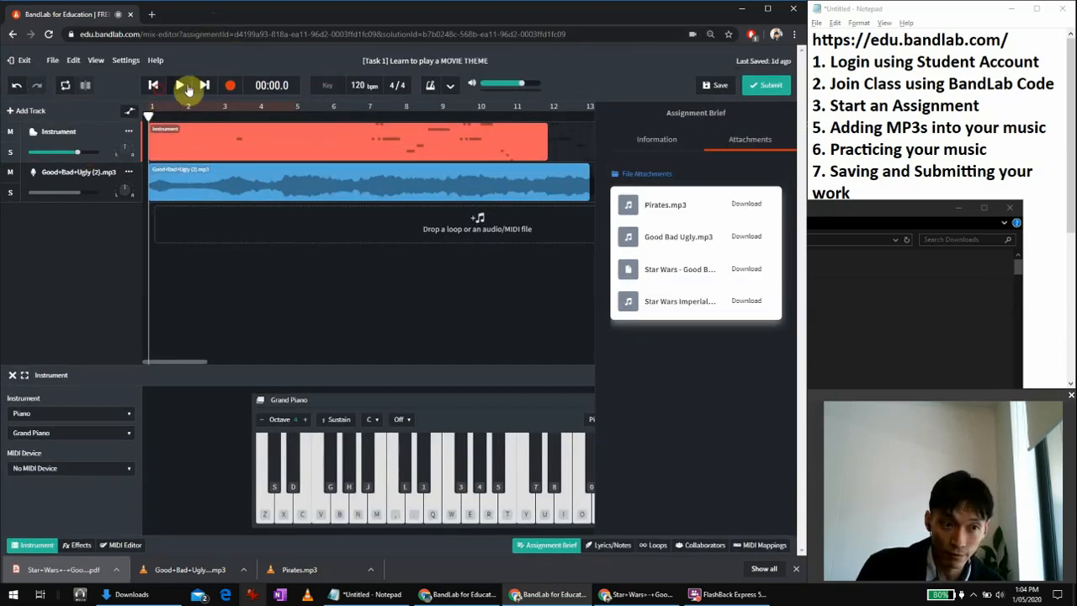
Play the start of the mix, raise the Instrument track's volume and lower the Good+Bad+Ugly (2).mp3 track's volume.
left_click(179, 85)
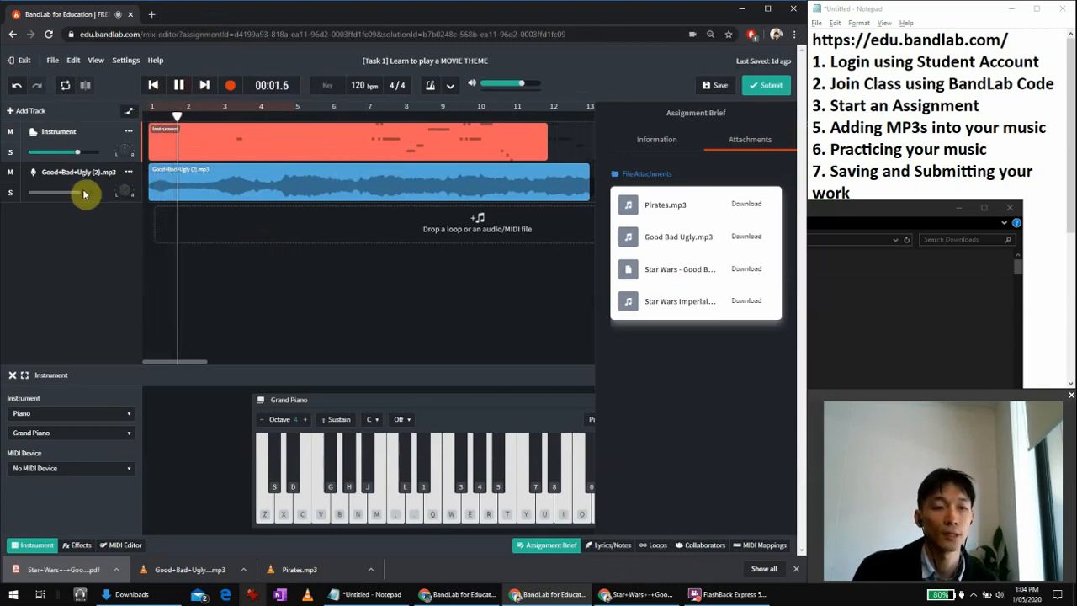
mouse_move(80, 154)
key("space")
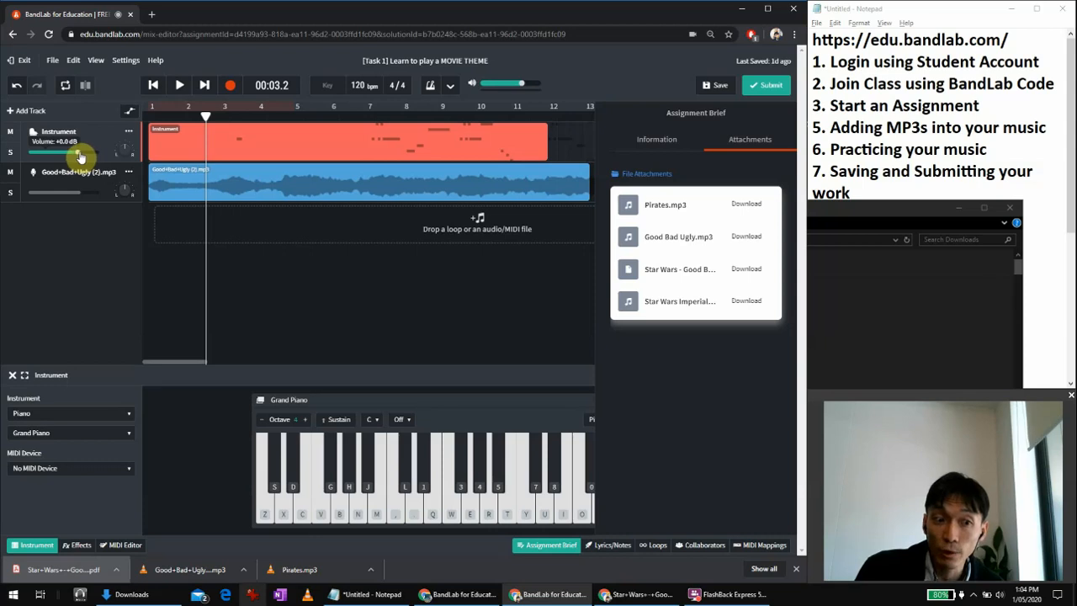
mouse_move(79, 192)
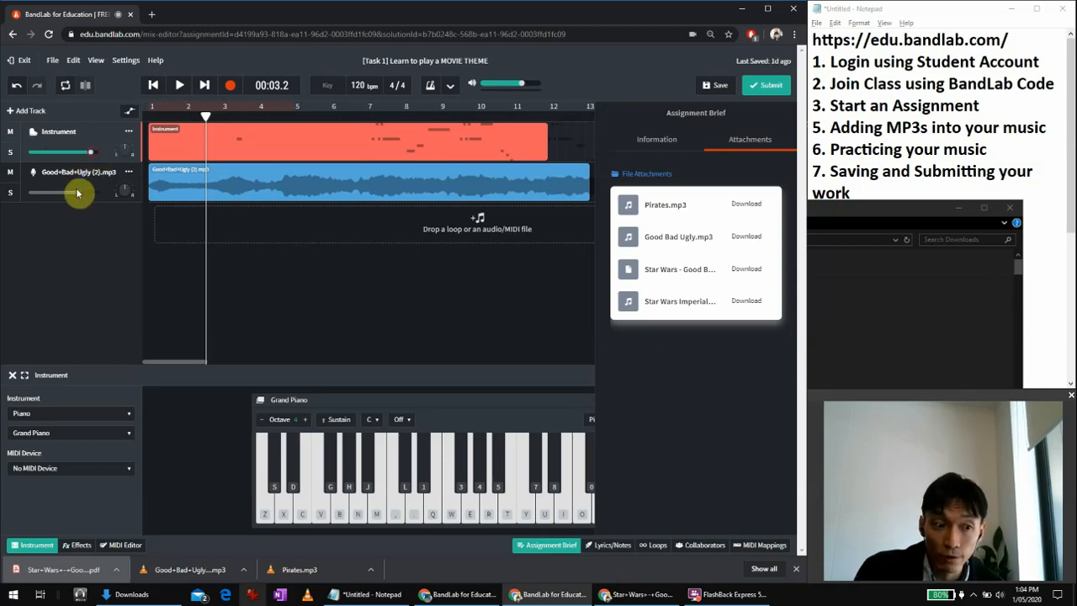
mouse_move(70, 199)
left_mouse_down()
mouse_move(79, 197)
mouse_move(63, 196)
left_mouse_up()
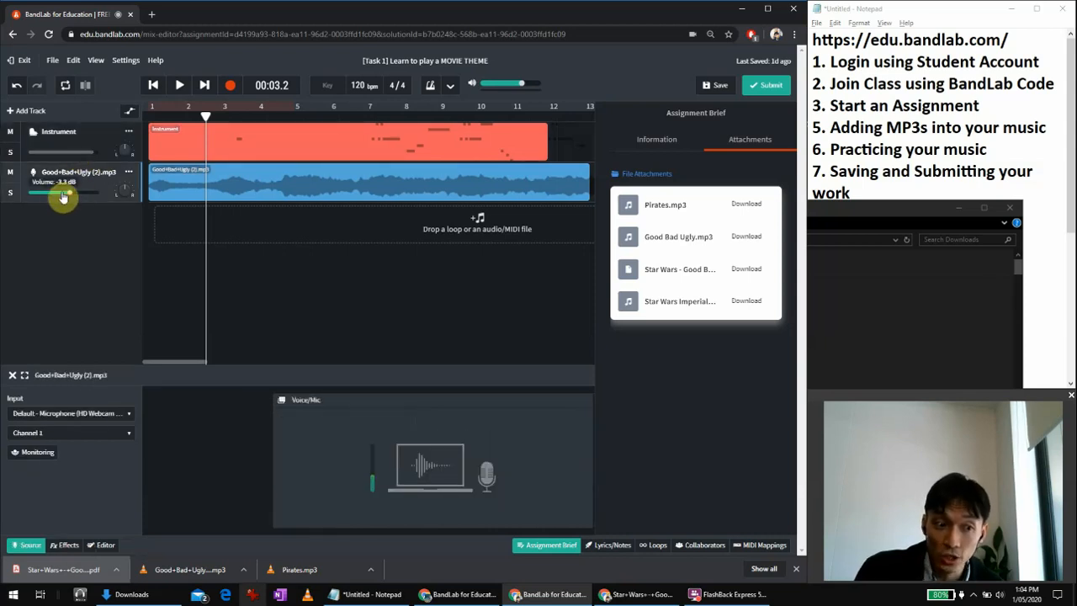
Play the rebalanced mix through to the end of the piano recording and minimise the Downloads folder window.
key("space")
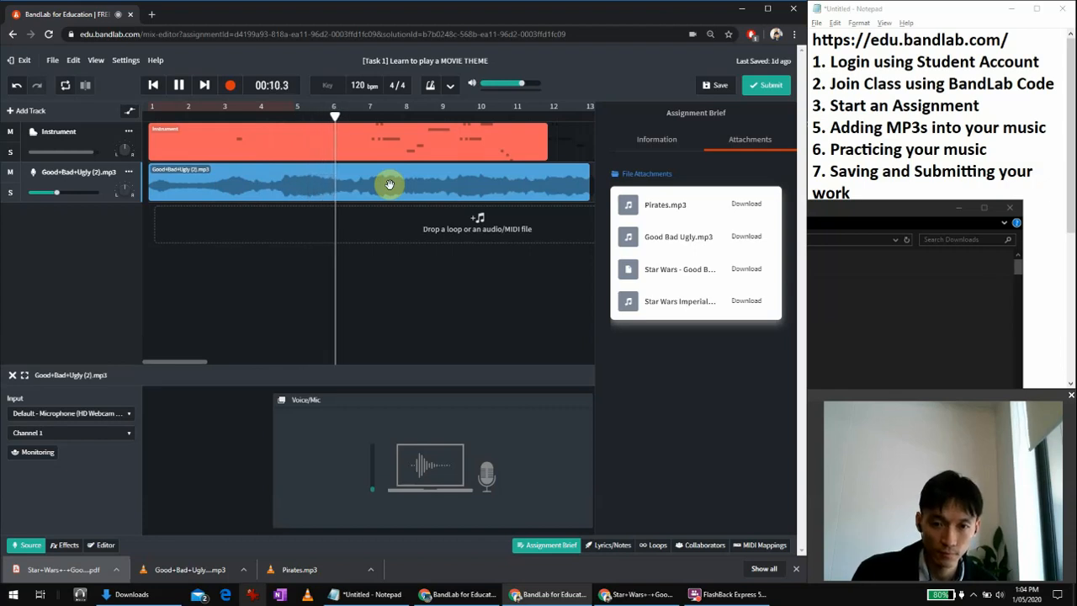
left_click(959, 206)
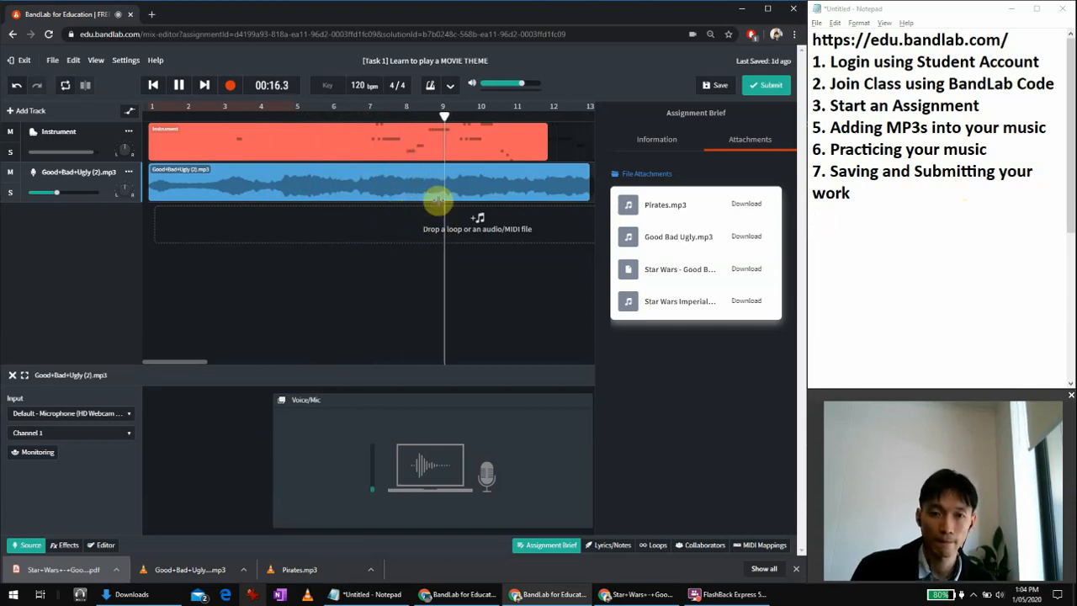
left_click(180, 87)
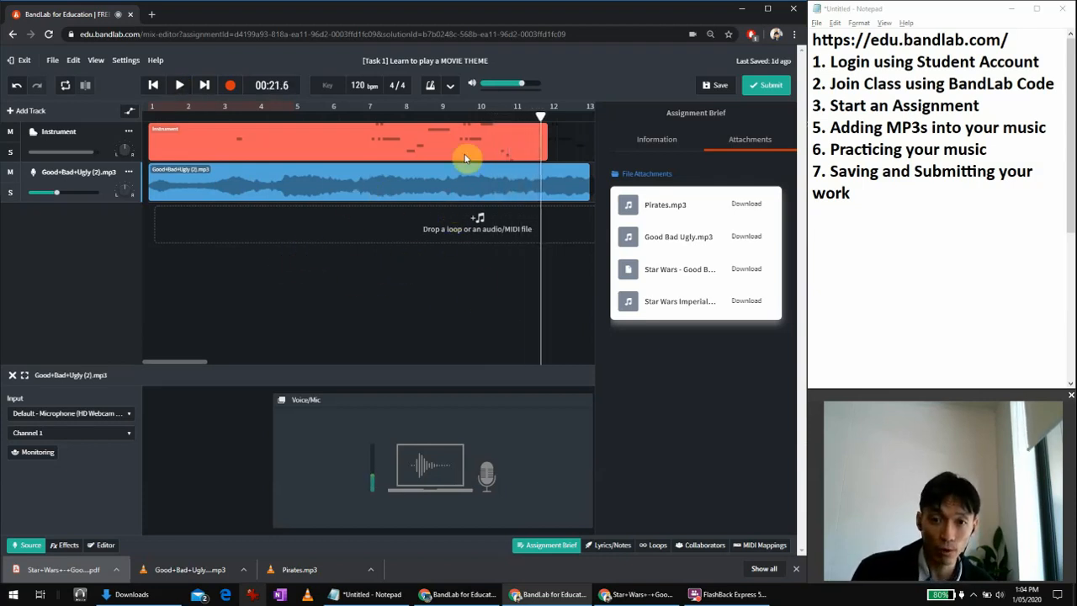
Save the project and submit the assignment with the description "Hey Teacher!".
left_click(716, 85)
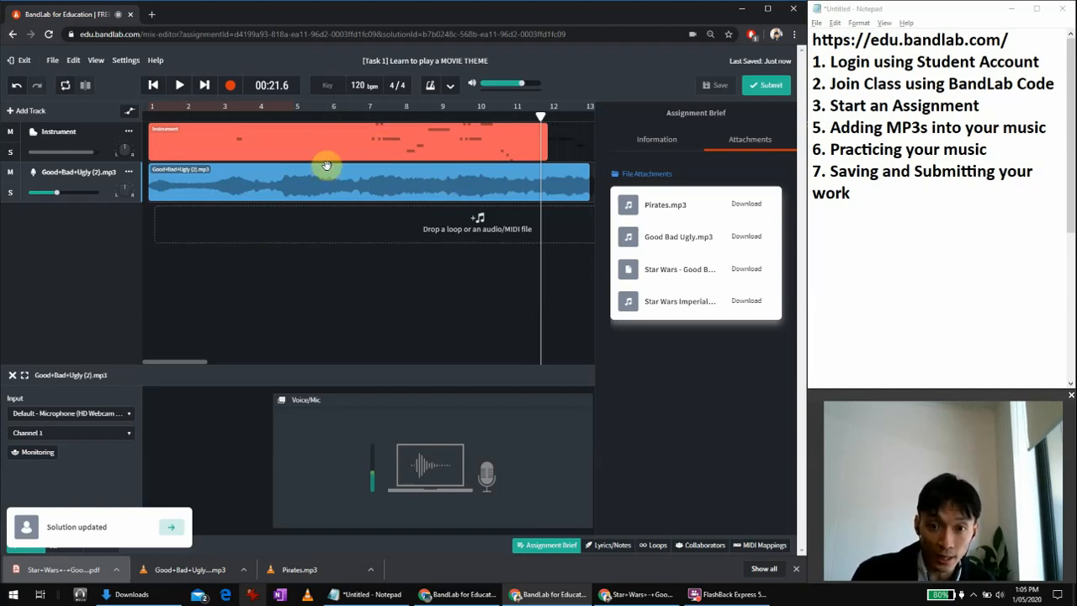
left_click(771, 91)
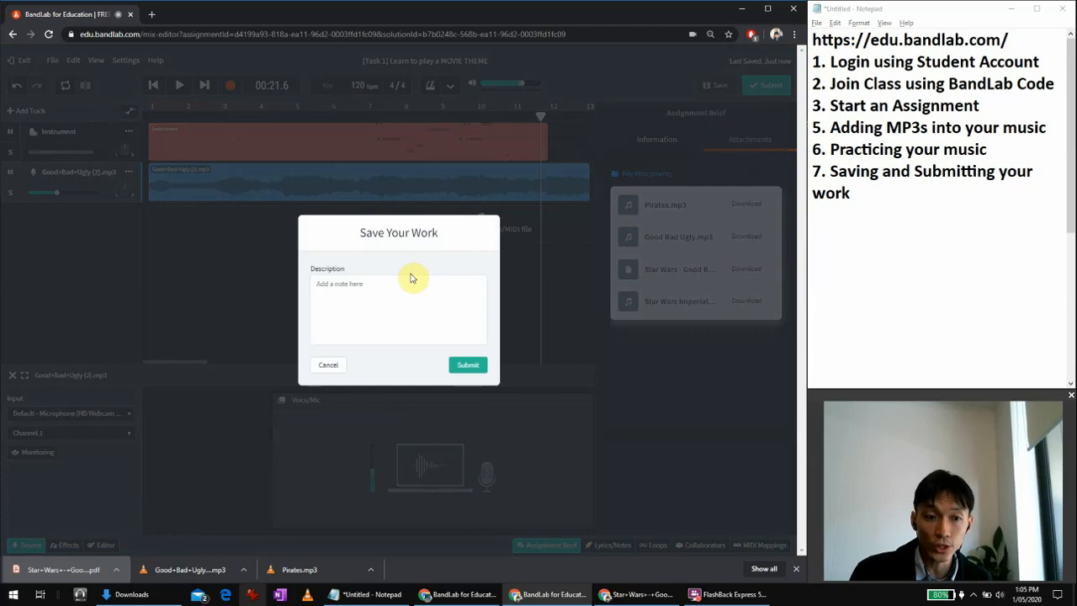
left_click(396, 293)
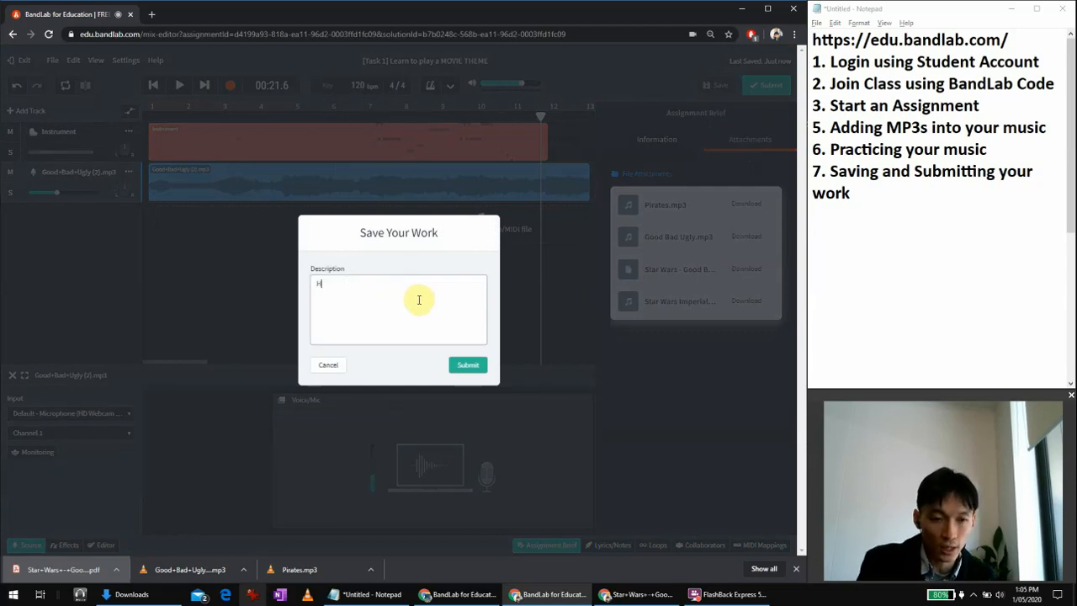
type("Hey Teacher!")
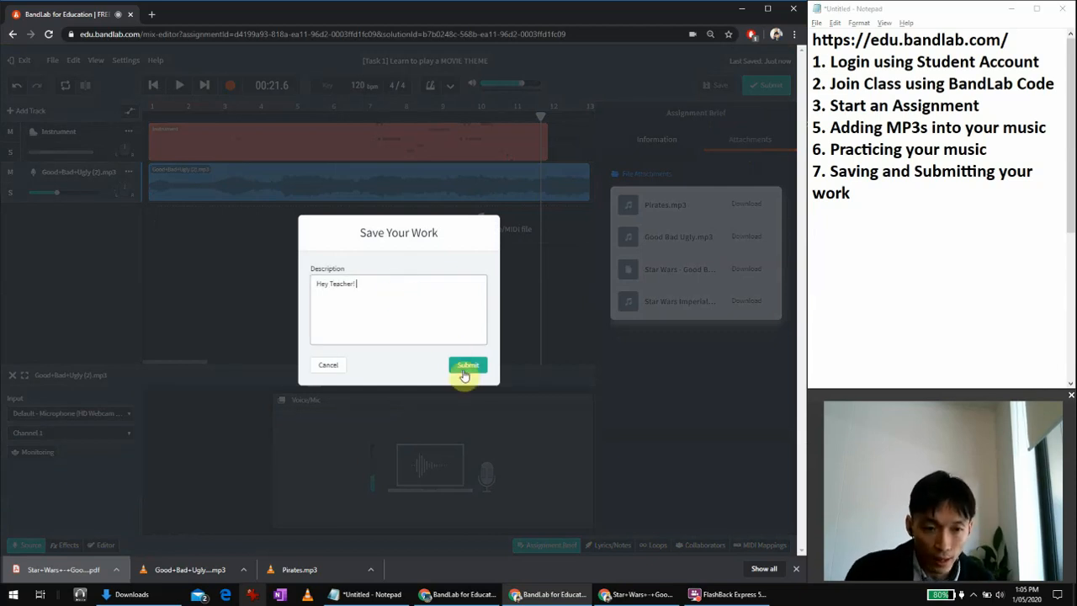
left_click(464, 366)
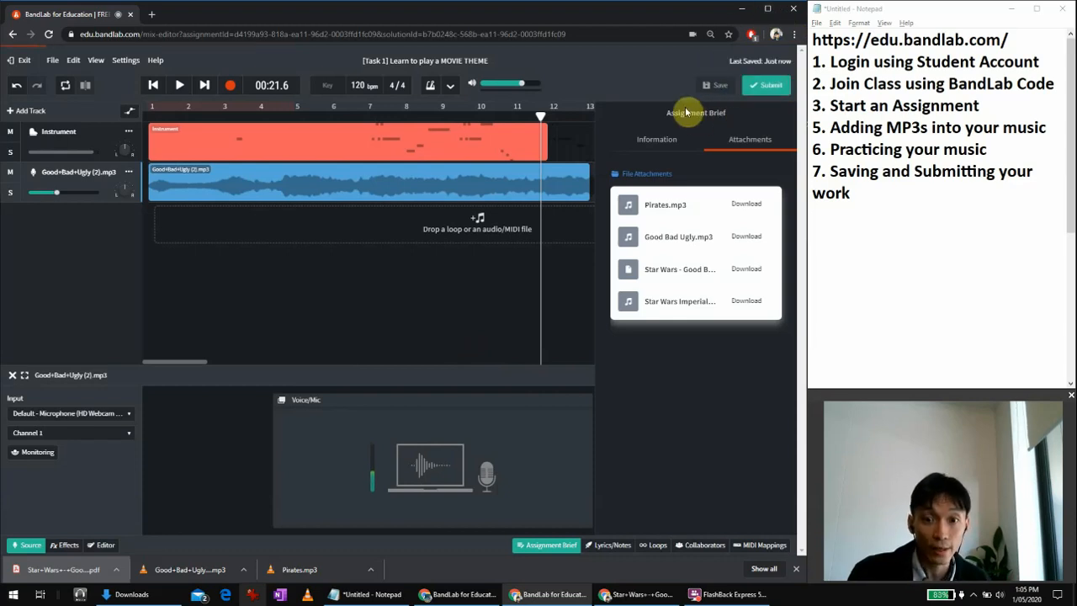
left_click(765, 85)
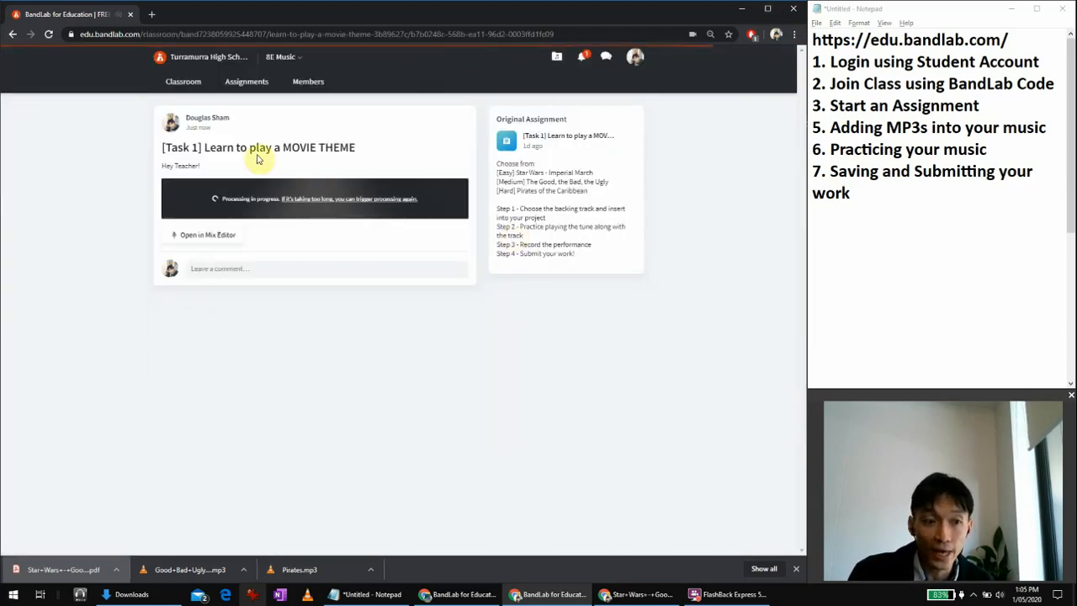